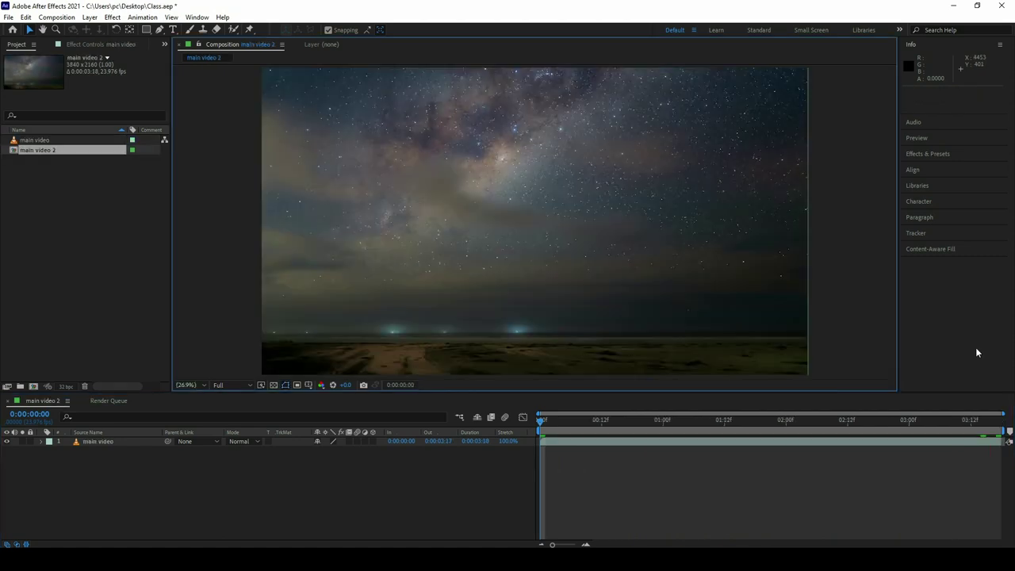
- Add a new black solid layer above the night-sky footage
{"action": "right_click", "coordinate": [346, 470]}
{"action": "mouse_move", "coordinate": [372, 355]}
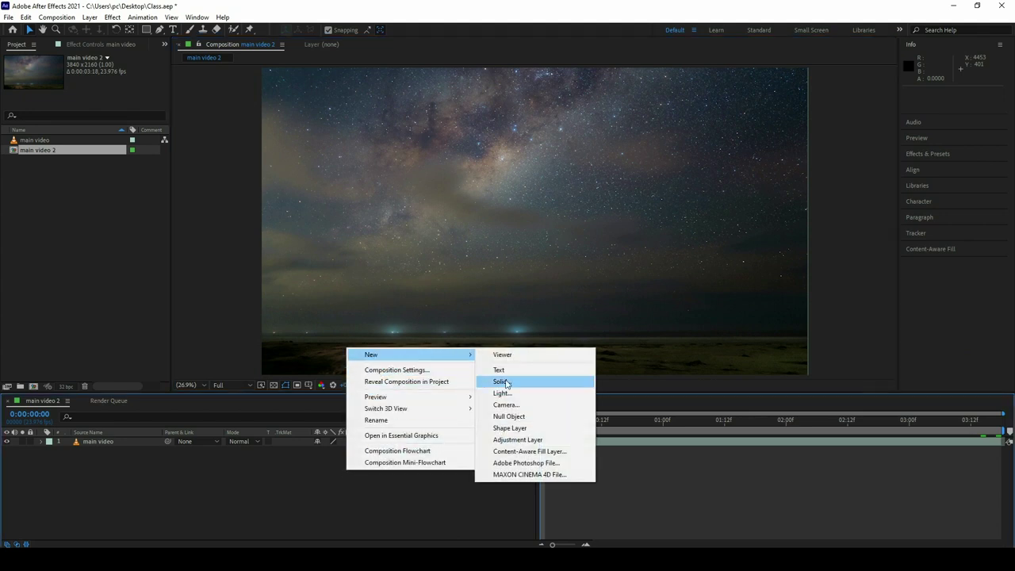
{"action": "left_click", "coordinate": [502, 381]}
{"action": "type", "text": "l"}
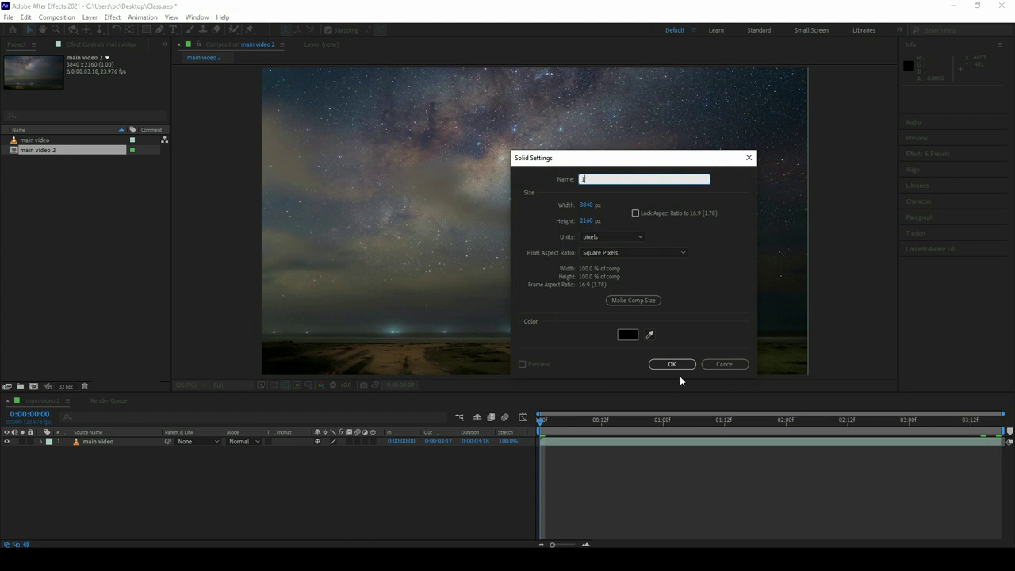
{"action": "left_click", "coordinate": [664, 361]}
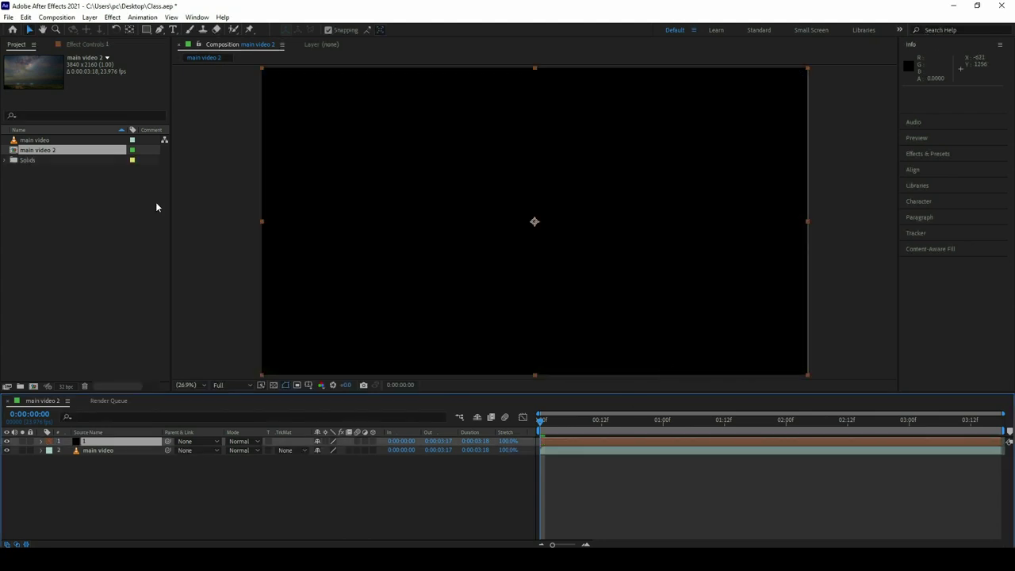
- Apply the Video Copilot Saber effect to the solid, giving a vertical blue beam
{"action": "left_click", "coordinate": [117, 18]}
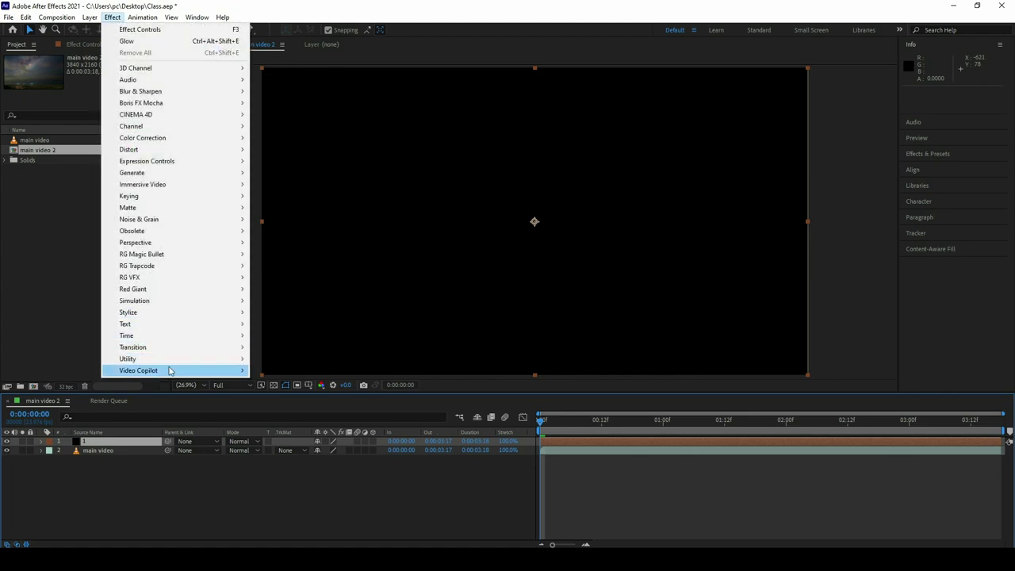
{"action": "mouse_move", "coordinate": [167, 373]}
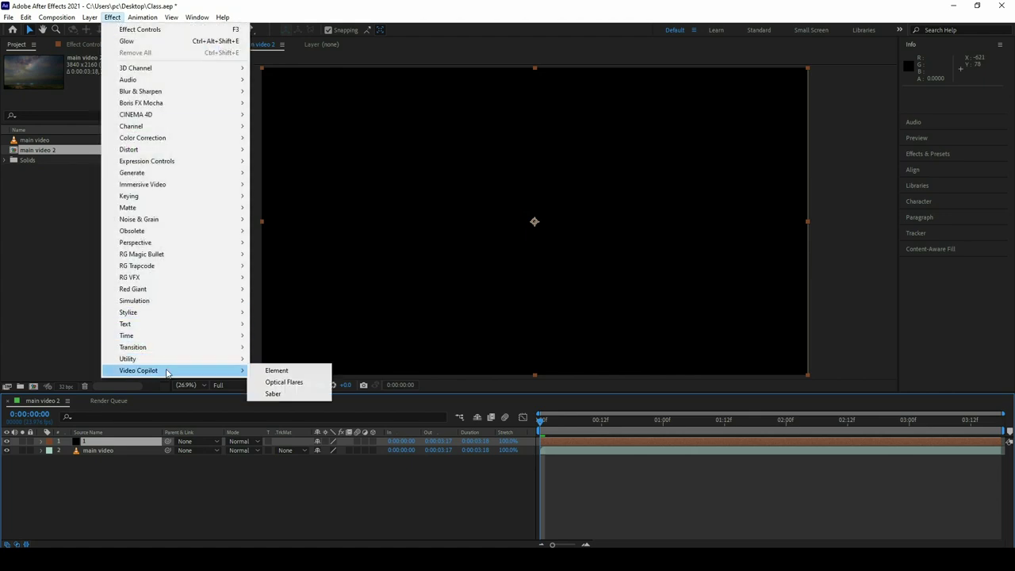
{"action": "left_click", "coordinate": [274, 394]}
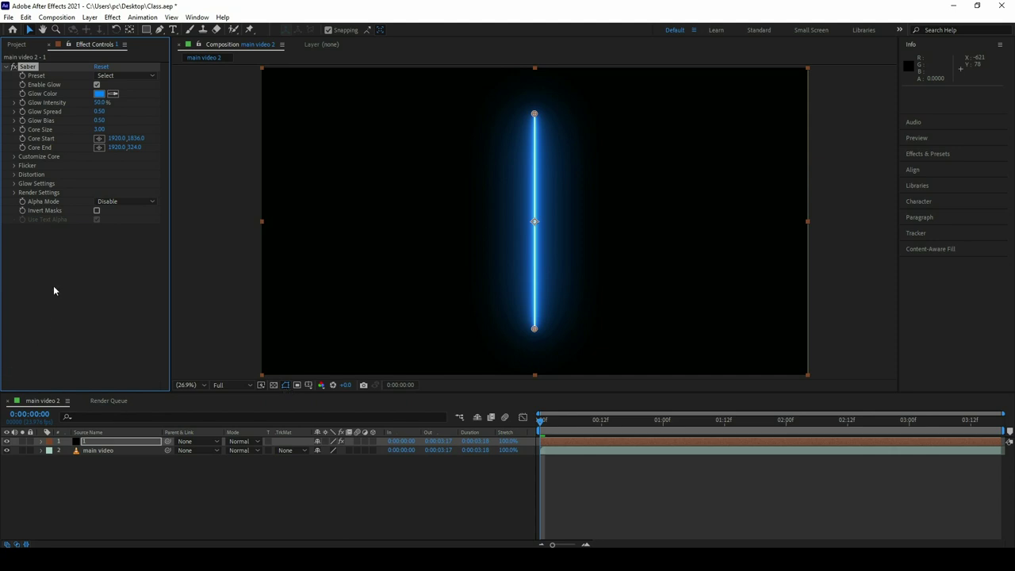
- Set Saber's Render Settings Composite Settings to Transparent
{"action": "left_click", "coordinate": [14, 193]}
{"action": "left_click", "coordinate": [127, 284]}
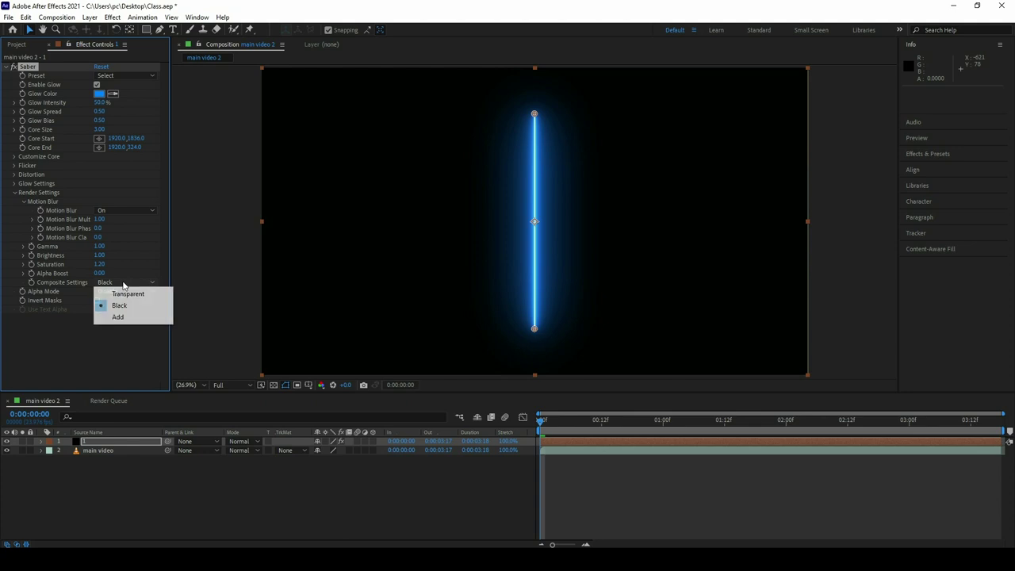
{"action": "left_click", "coordinate": [129, 295]}
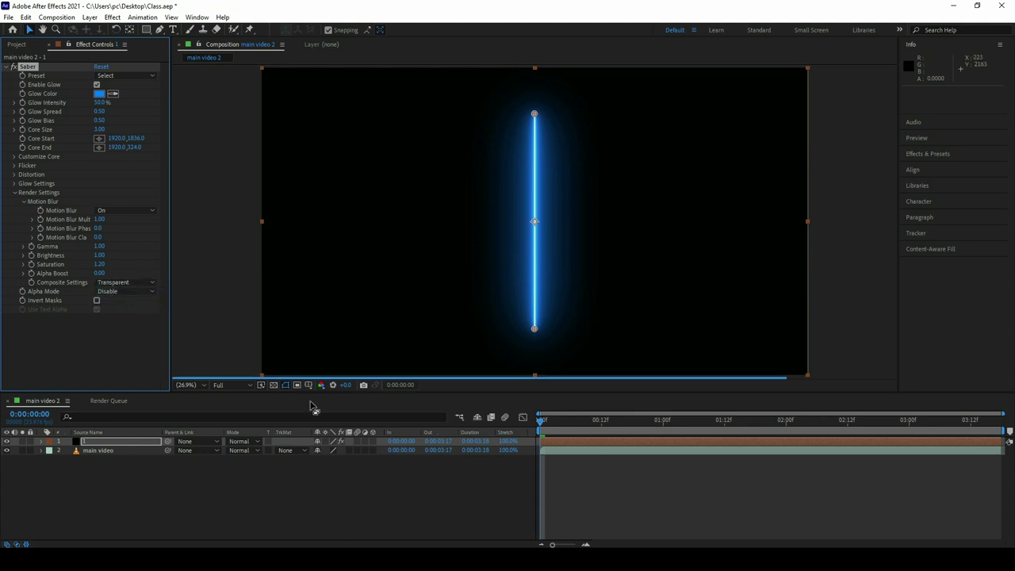
- Set the Saber layer's blending mode to Add and reselect the Saber effect
{"action": "left_click", "coordinate": [242, 442]}
{"action": "left_click", "coordinate": [273, 195]}
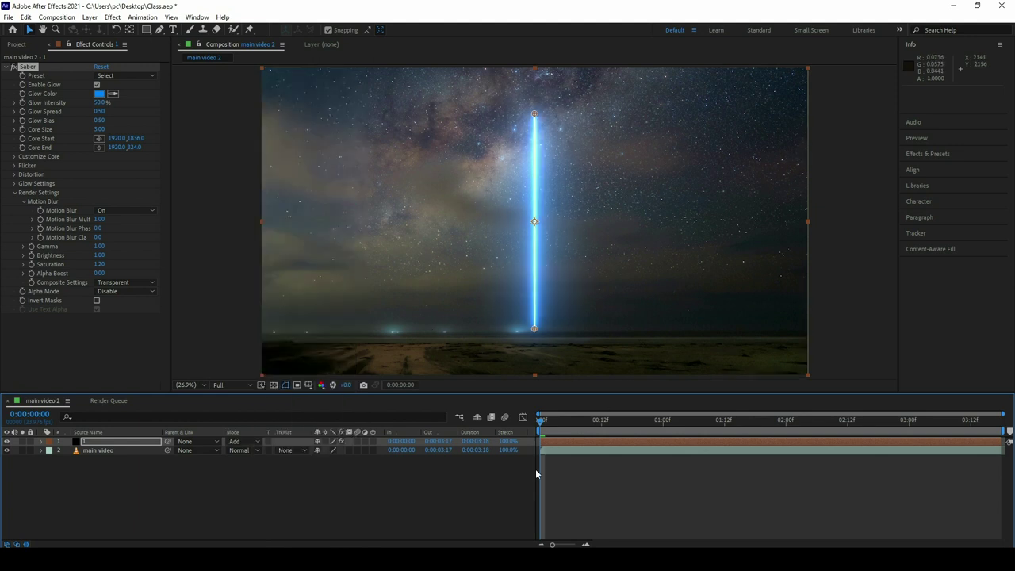
{"action": "right_click", "coordinate": [524, 433]}
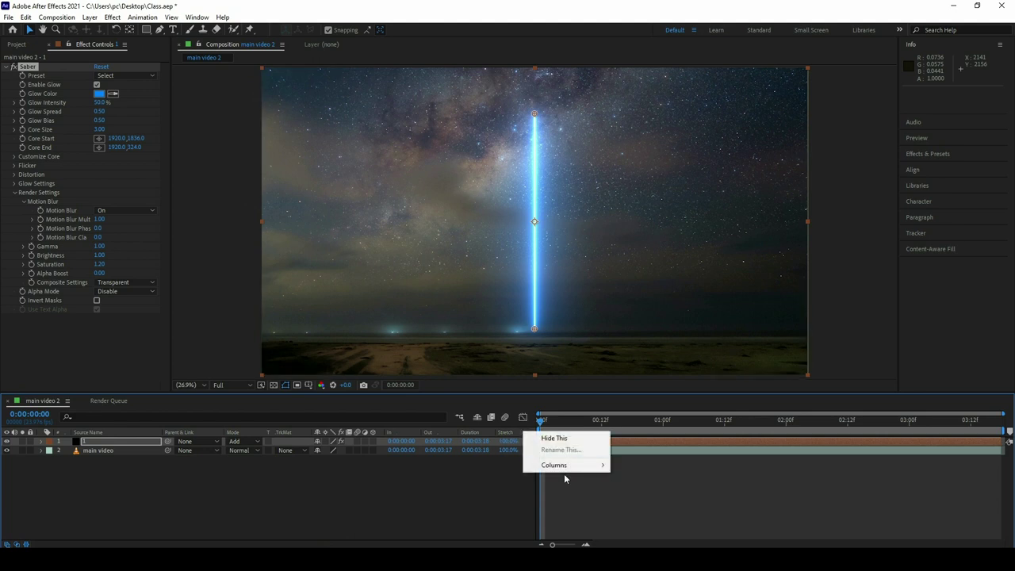
{"action": "mouse_move", "coordinate": [571, 468]}
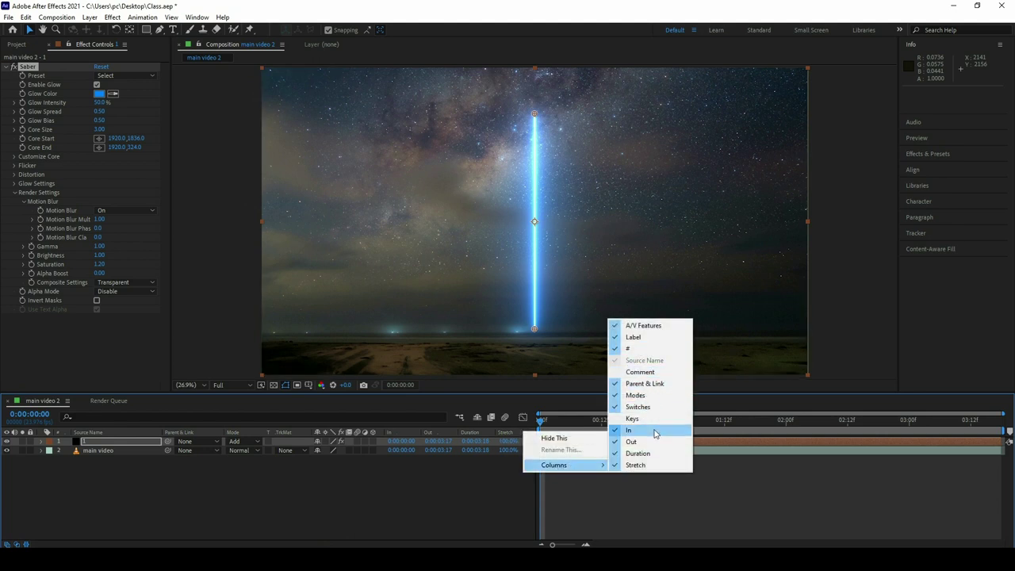
{"action": "left_click", "coordinate": [547, 200]}
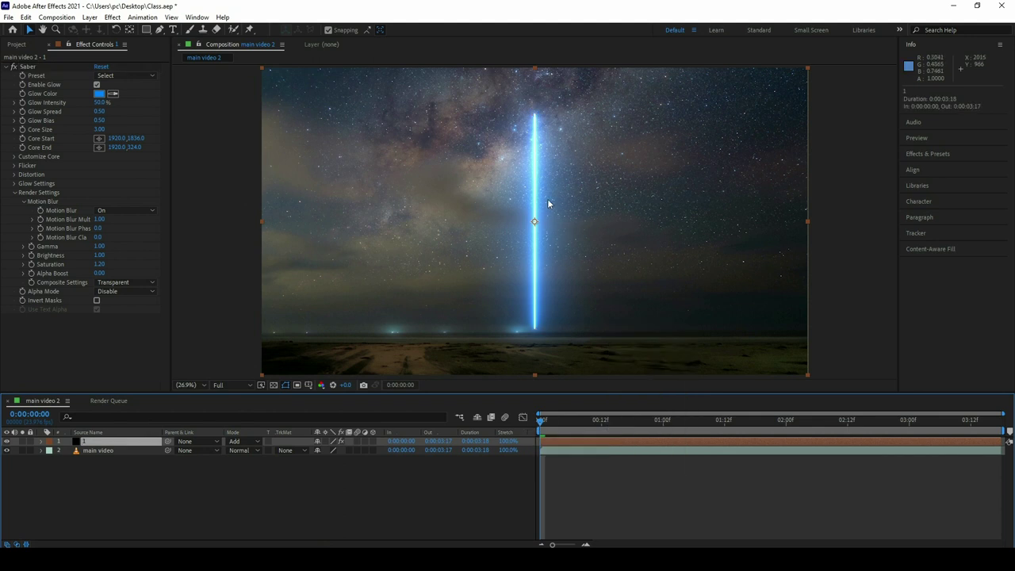
{"action": "left_click", "coordinate": [27, 67]}
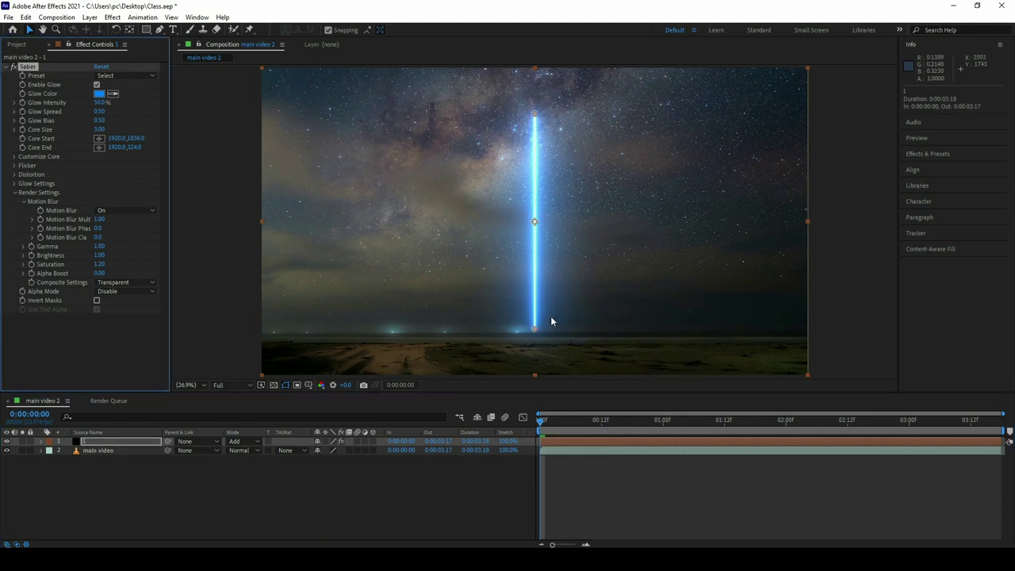
- Drag Core Start to 1537.1, 862.0 and Core End to 1920.0, 863.1 for a horizontal streak
{"action": "mouse_move", "coordinate": [534, 328]}
{"action": "left_mouse_down"}
{"action": "mouse_move", "coordinate": [498, 277]}
{"action": "mouse_move", "coordinate": [479, 188]}
{"action": "left_mouse_up"}
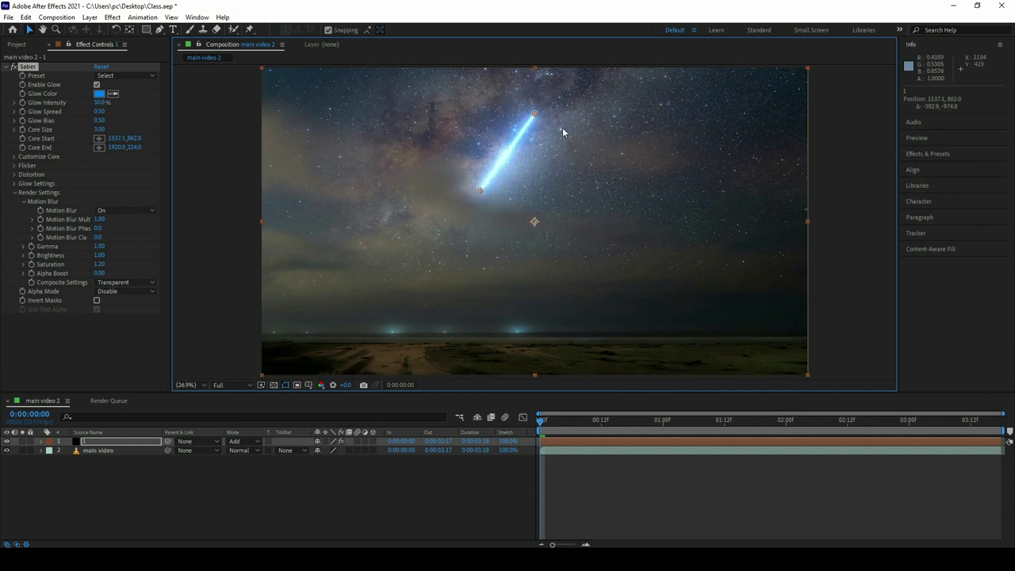
{"action": "left_click_drag", "start_coordinate": [535, 115], "coordinate": [543, 209]}
{"action": "key", "text": "slash"}
{"action": "scroll", "coordinate": [544, 208], "scroll_direction": "down", "scroll_amount": 2}
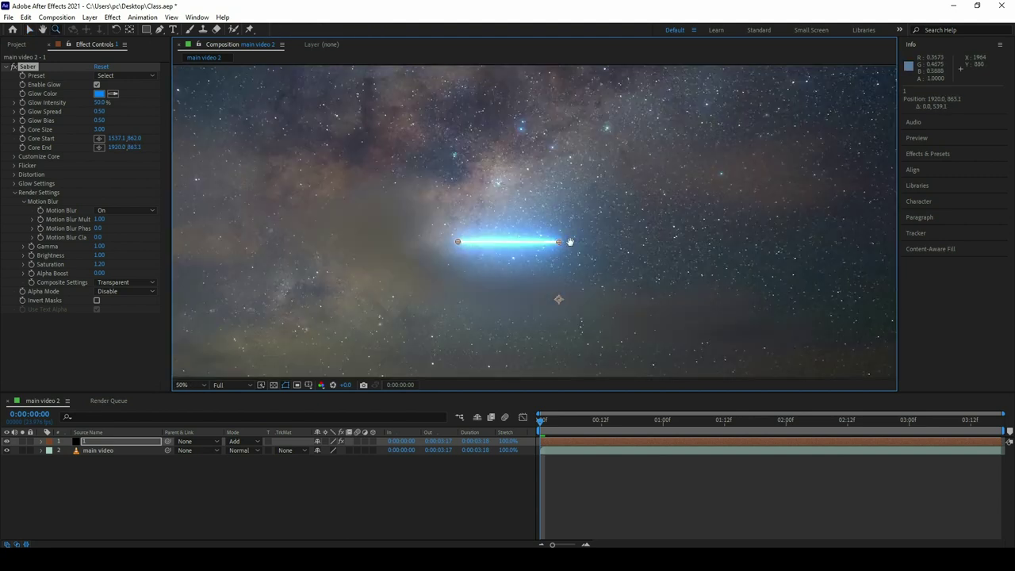
- Change the Saber Glow Color to orange FF9C00
{"action": "left_click", "coordinate": [98, 93]}
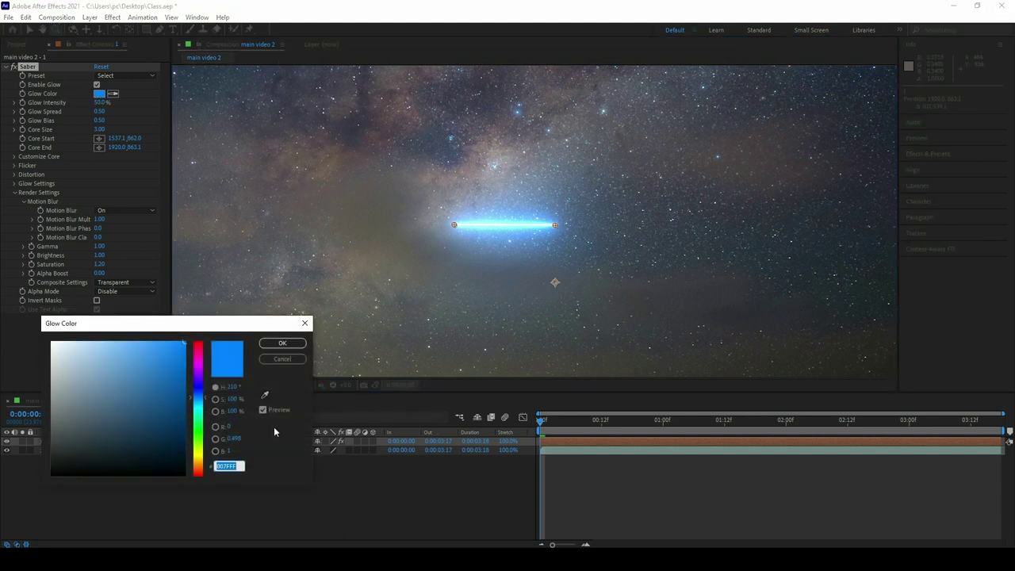
{"action": "left_click", "coordinate": [200, 458]}
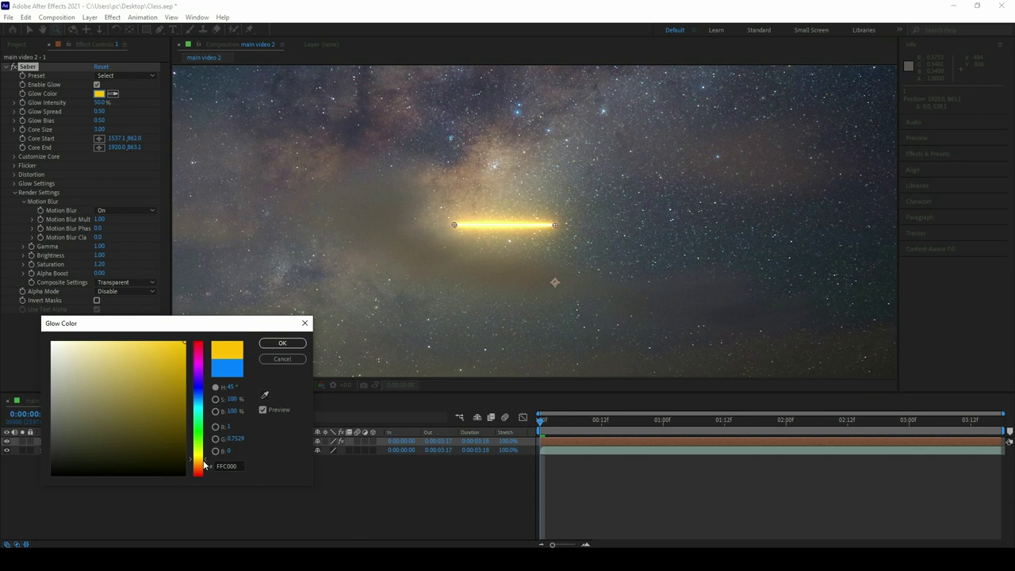
{"action": "left_click_drag", "start_coordinate": [204, 466], "coordinate": [200, 458]}
{"action": "left_click", "coordinate": [199, 463]}
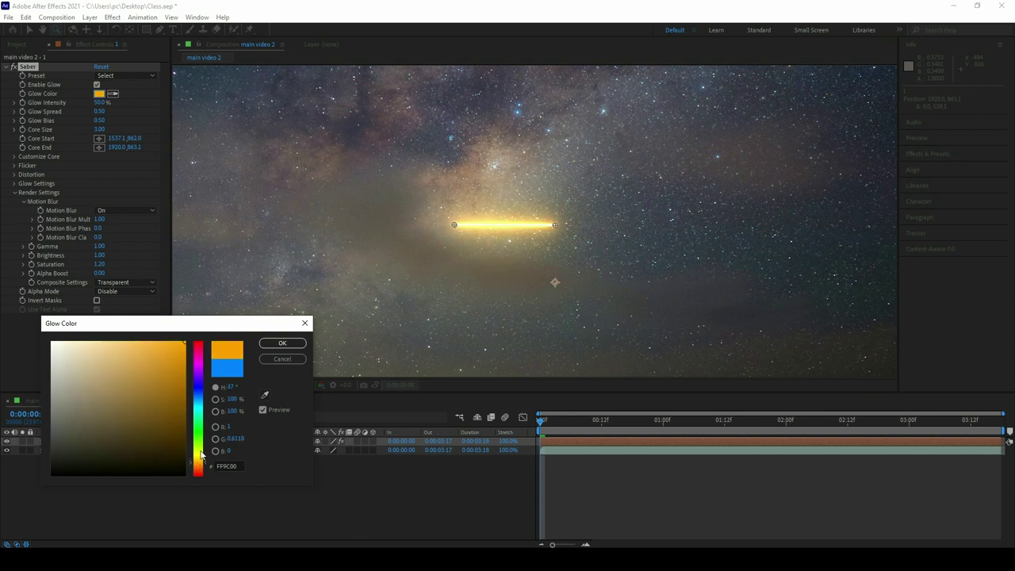
{"action": "left_click", "coordinate": [282, 344]}
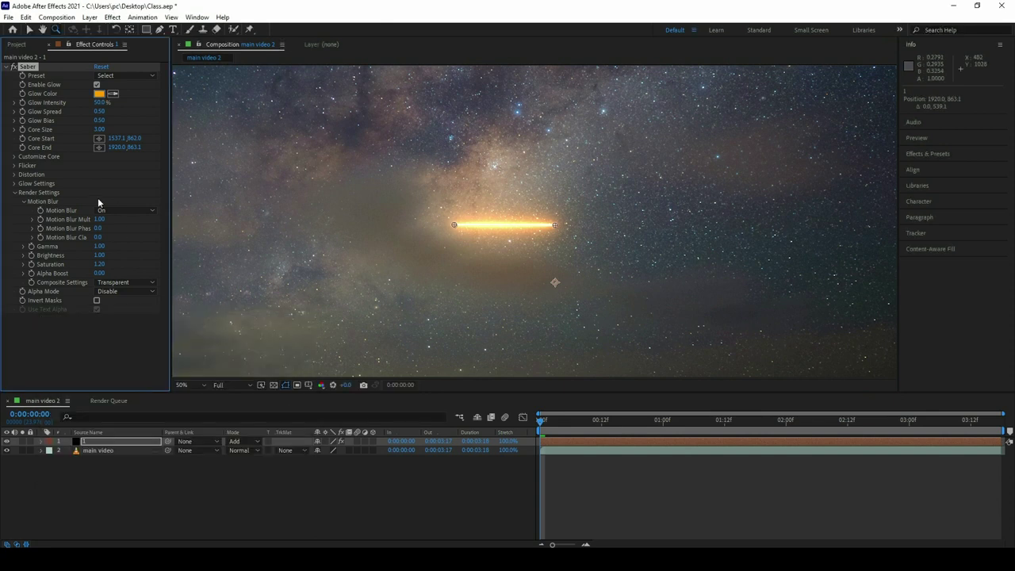
- Set Saber Glow Bias to 0.40 and Core Size to 1.50
{"action": "left_click", "coordinate": [98, 121]}
{"action": "type", "text": "0"}
{"action": "key", "text": "Return"}
{"action": "left_click", "coordinate": [98, 129]}
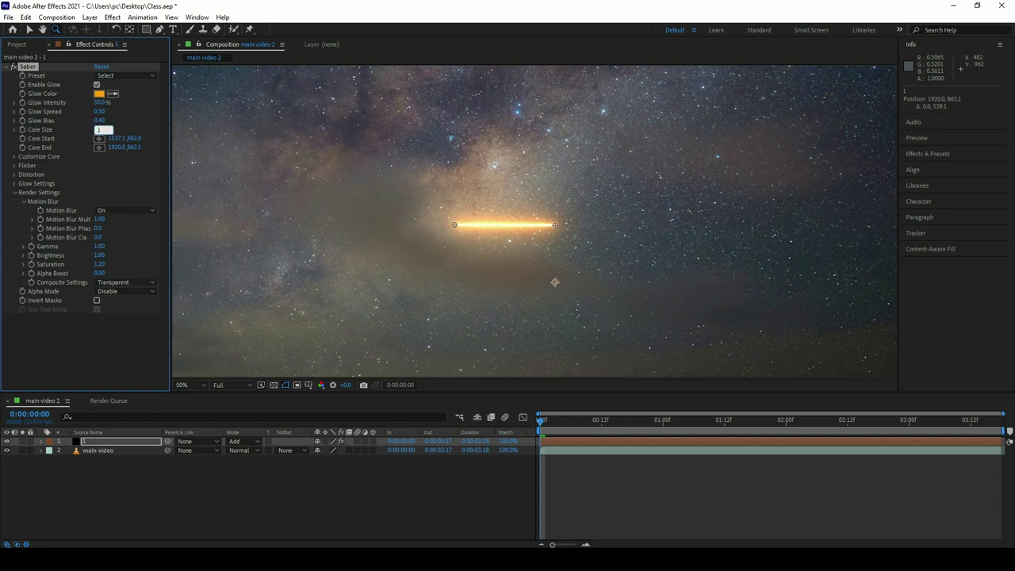
{"action": "type", "text": "5"}
{"action": "type", "text": "1.5"}
{"action": "key", "text": "Return"}
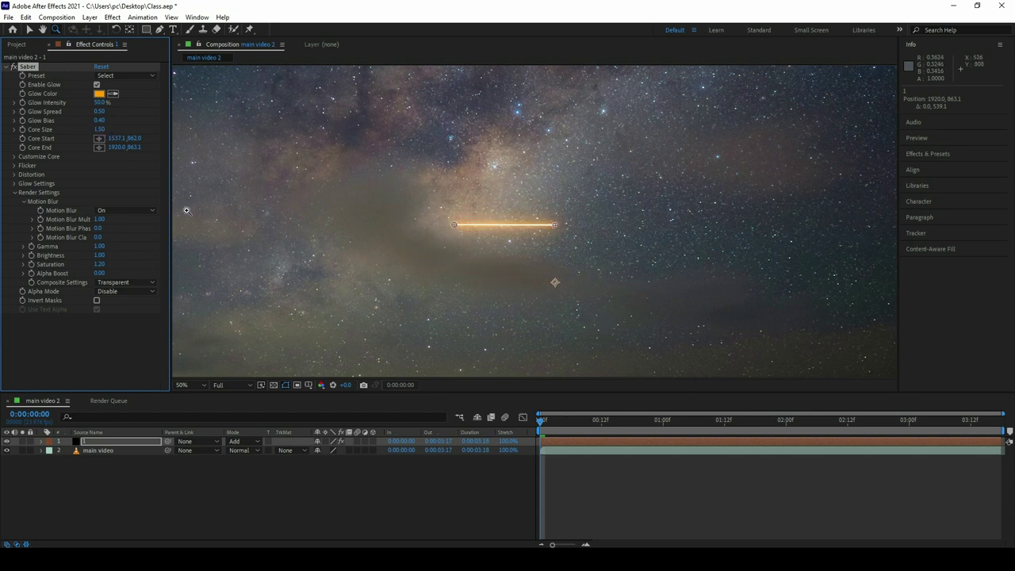
- Under Customize Core, set Start Size to 200% and End Size to 40%
{"action": "left_click", "coordinate": [13, 156]}
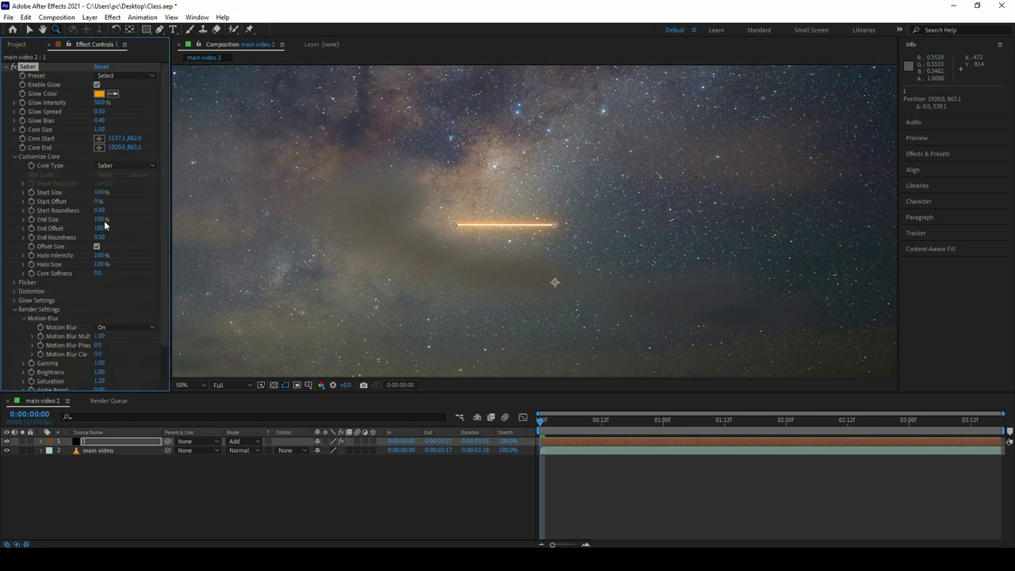
{"action": "left_click", "coordinate": [99, 228]}
{"action": "left_click", "coordinate": [101, 192]}
{"action": "type", "text": "200"}
{"action": "key", "text": "Return"}
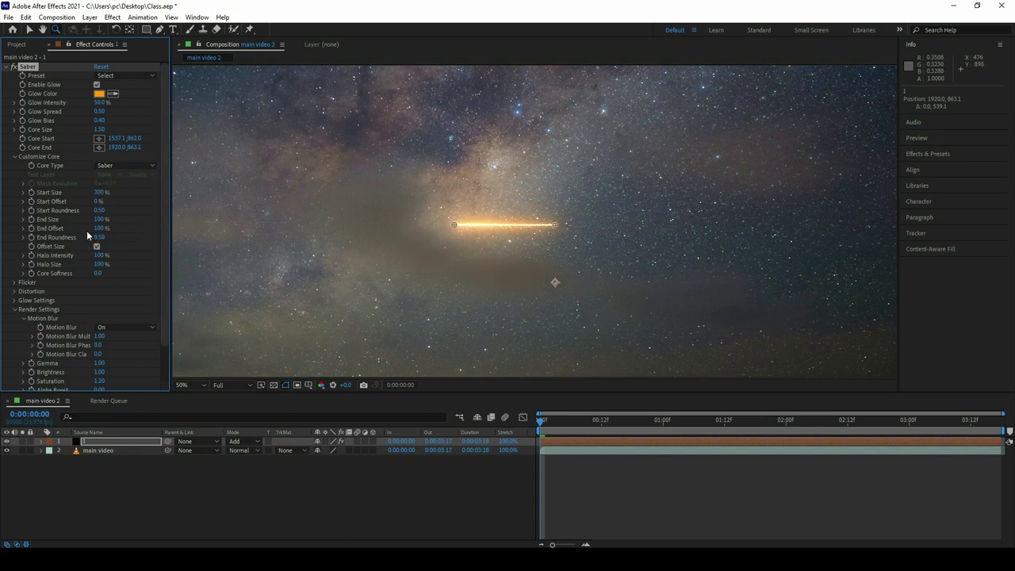
{"action": "left_click", "coordinate": [100, 219]}
{"action": "type", "text": "4"}
{"action": "key", "text": "Return"}
- Return the view to 50% zoom and raise Core Size to 2.00
{"action": "left_click", "coordinate": [527, 222], "text": "alt"}
{"action": "left_click", "coordinate": [527, 222]}
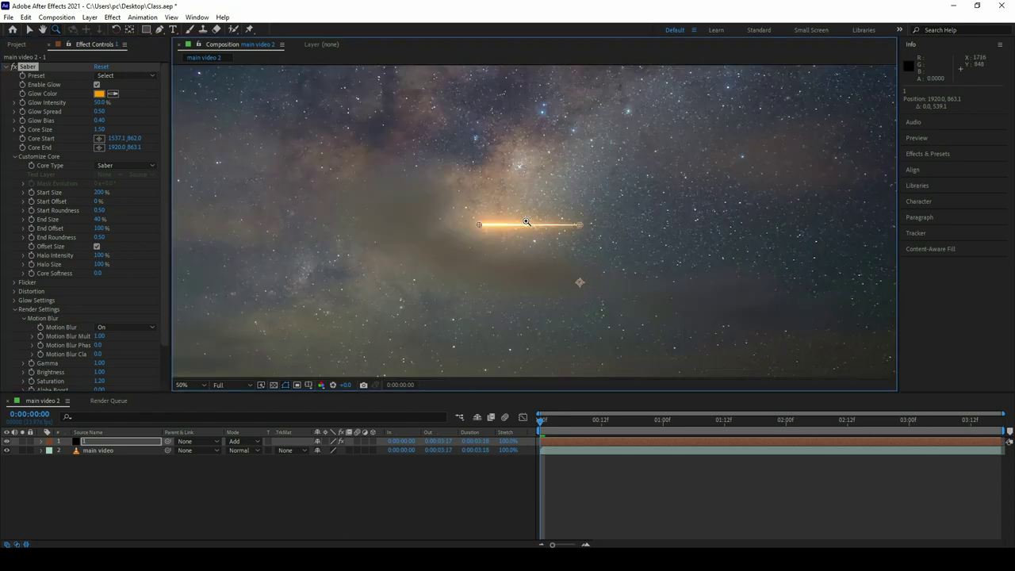
{"action": "left_click", "coordinate": [527, 222]}
{"action": "left_click", "coordinate": [462, 267], "text": "alt"}
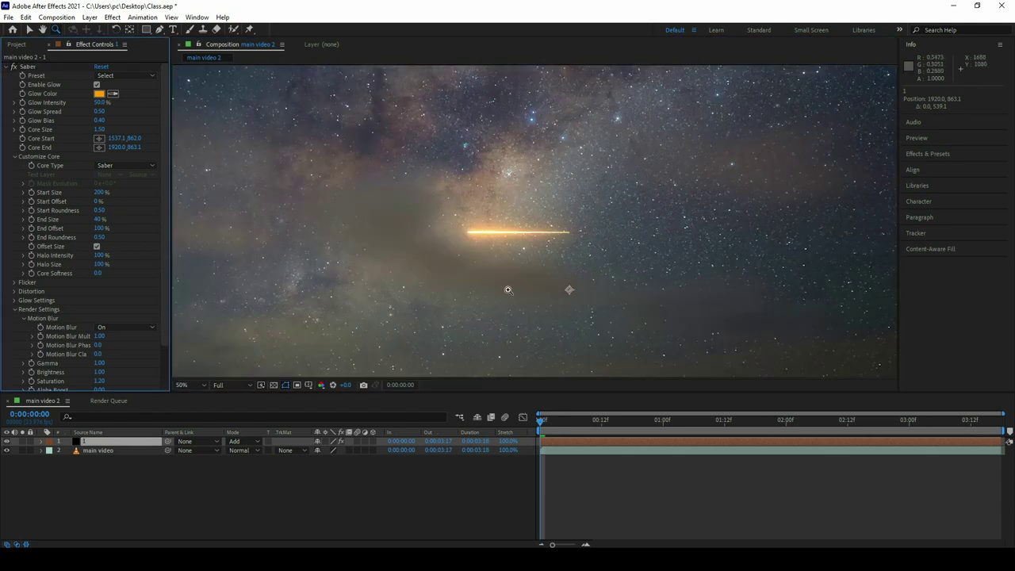
{"action": "key", "text": "v"}
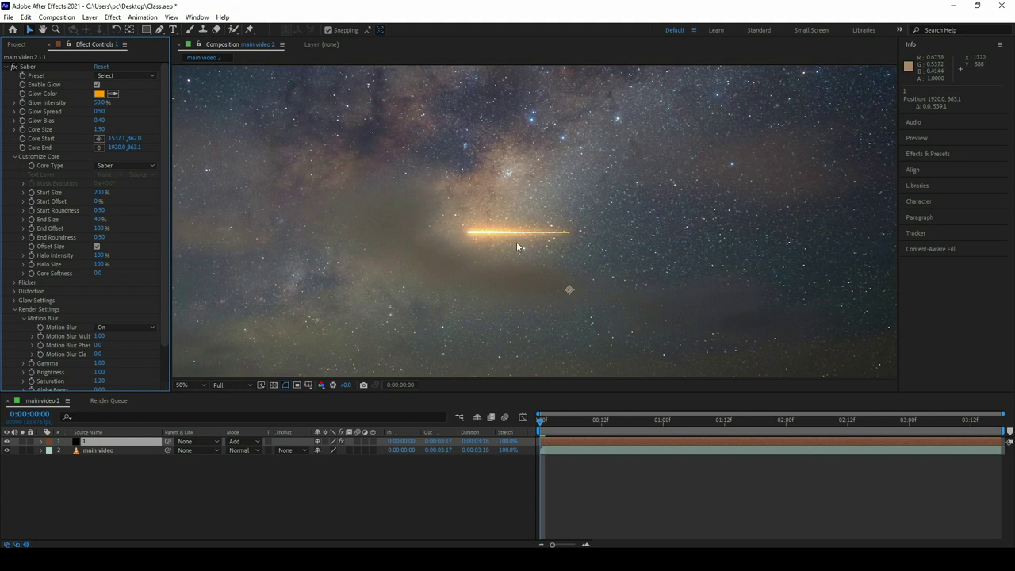
{"action": "left_click", "coordinate": [99, 130]}
{"action": "type", "text": "2"}
{"action": "key", "text": "Return"}
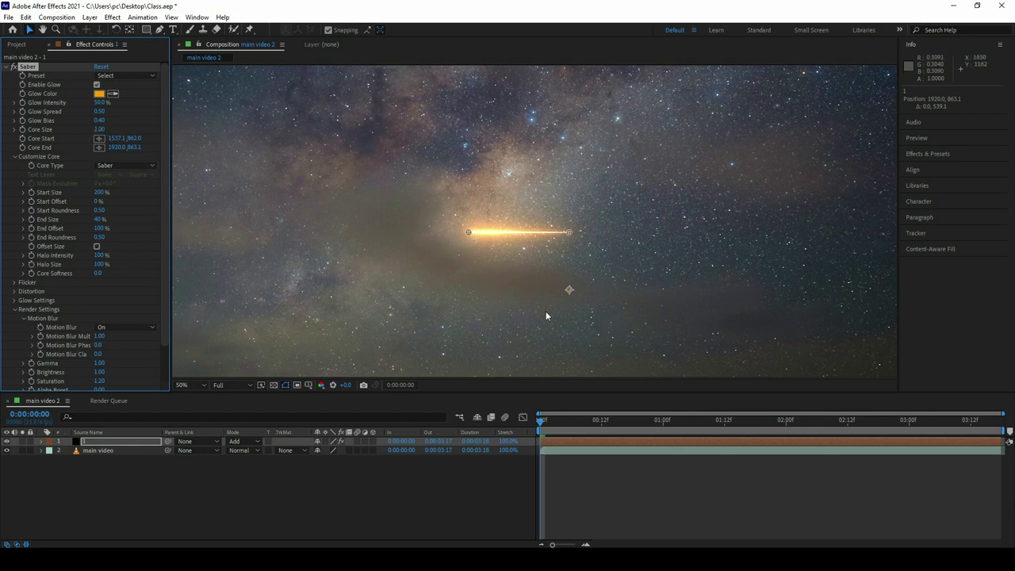
- Set Saber Core Softness to 1.0
{"action": "scroll", "coordinate": [540, 273], "scroll_direction": "up", "scroll_amount": 1}
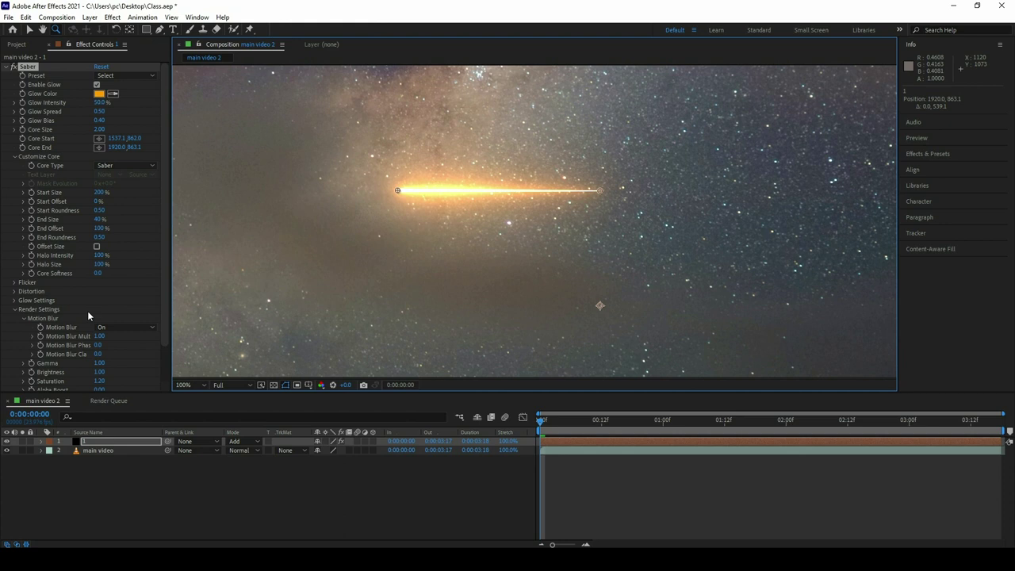
{"action": "left_click", "coordinate": [100, 273]}
{"action": "type", "text": "1"}
{"action": "key", "text": "Return"}
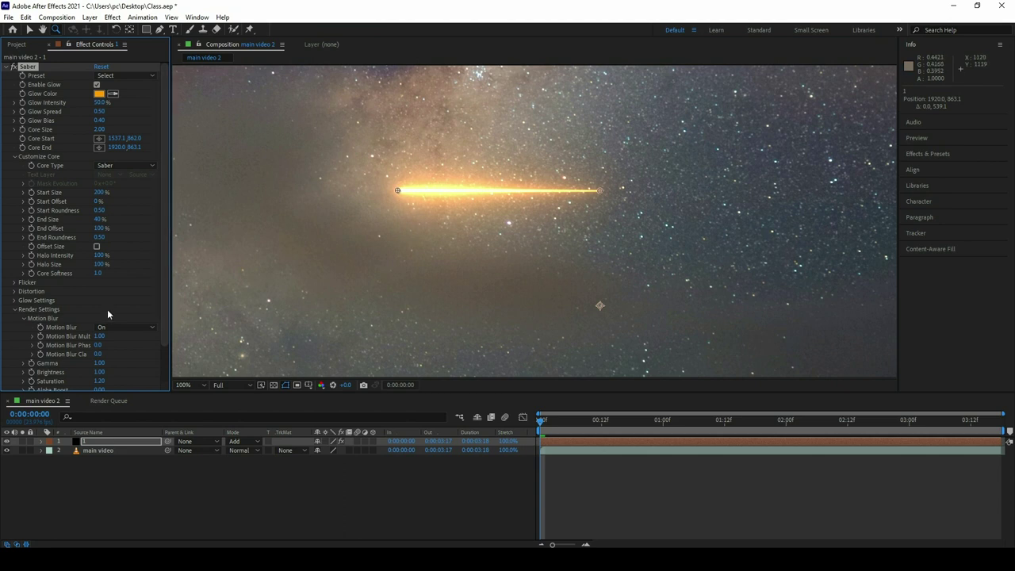
- Lengthen the beam by moving its end right, and set Glow Intensity to 40%
{"action": "key", "text": "z"}
{"action": "left_click", "coordinate": [591, 212], "text": "alt"}
{"action": "left_click", "coordinate": [522, 212]}
{"action": "key", "text": "v"}
{"action": "left_click_drag", "start_coordinate": [680, 199], "coordinate": [706, 197]}
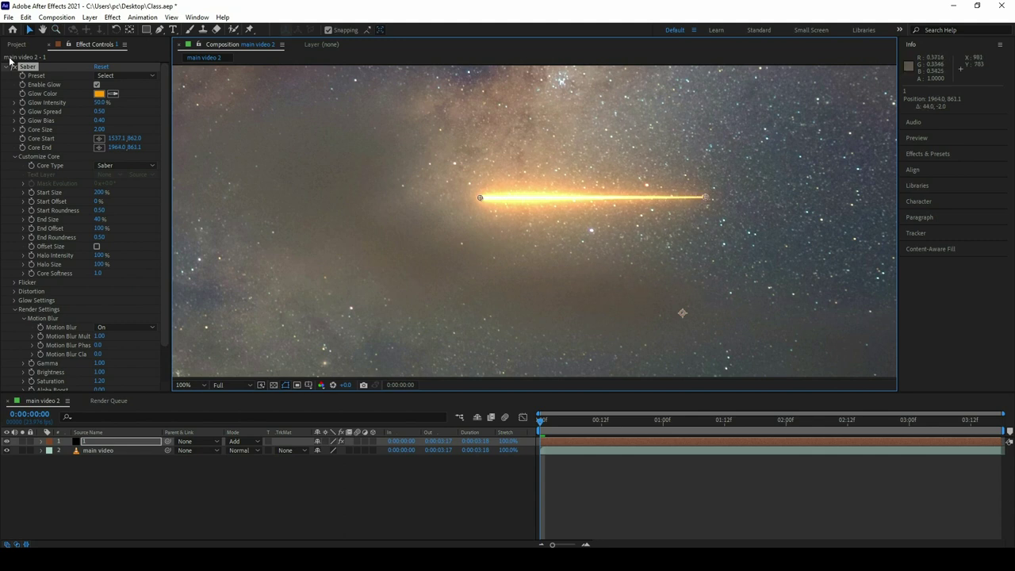
{"action": "left_click", "coordinate": [99, 102]}
{"action": "type", "text": "400"}
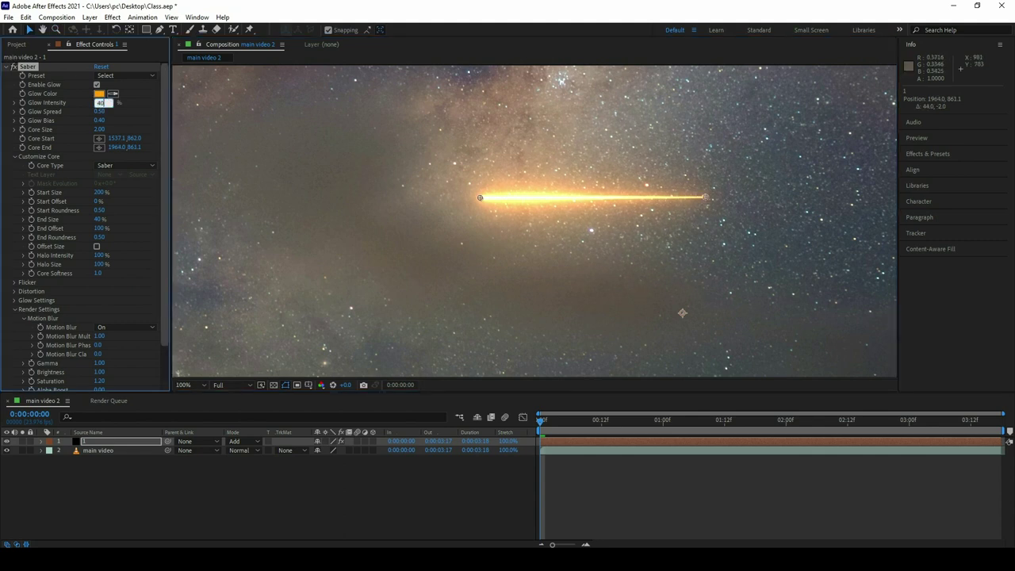
{"action": "key", "text": "Return"}
- Pull Core End left to 1900.0, 859.1 to shorten the streak
{"action": "key", "text": "z"}
{"action": "left_click", "coordinate": [436, 191], "text": "alt"}
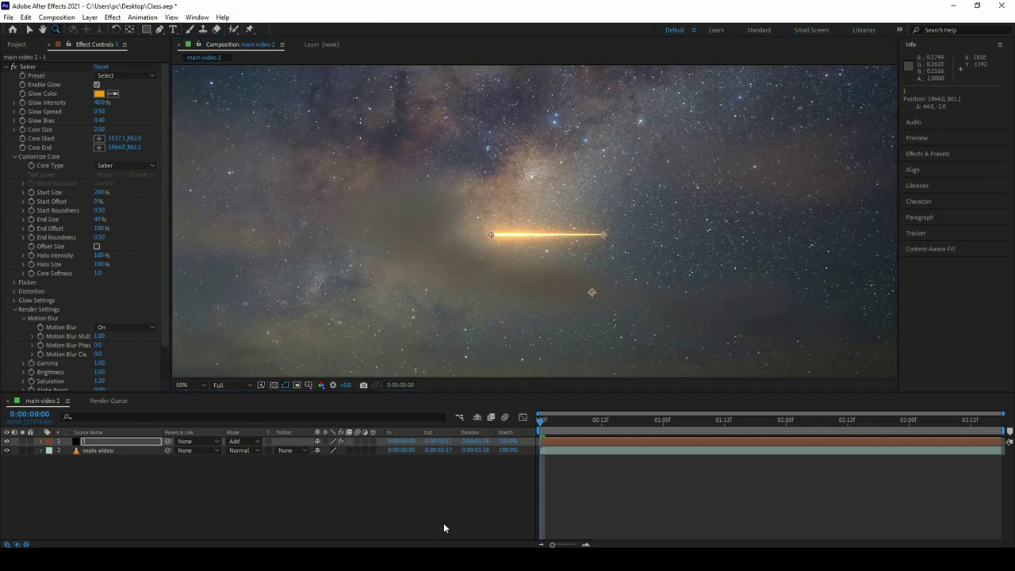
{"action": "left_click", "coordinate": [611, 234], "text": "alt"}
{"action": "left_click", "coordinate": [611, 235]}
{"action": "left_click", "coordinate": [603, 238]}
{"action": "key", "text": "v"}
{"action": "left_click_drag", "start_coordinate": [608, 241], "coordinate": [544, 236]}
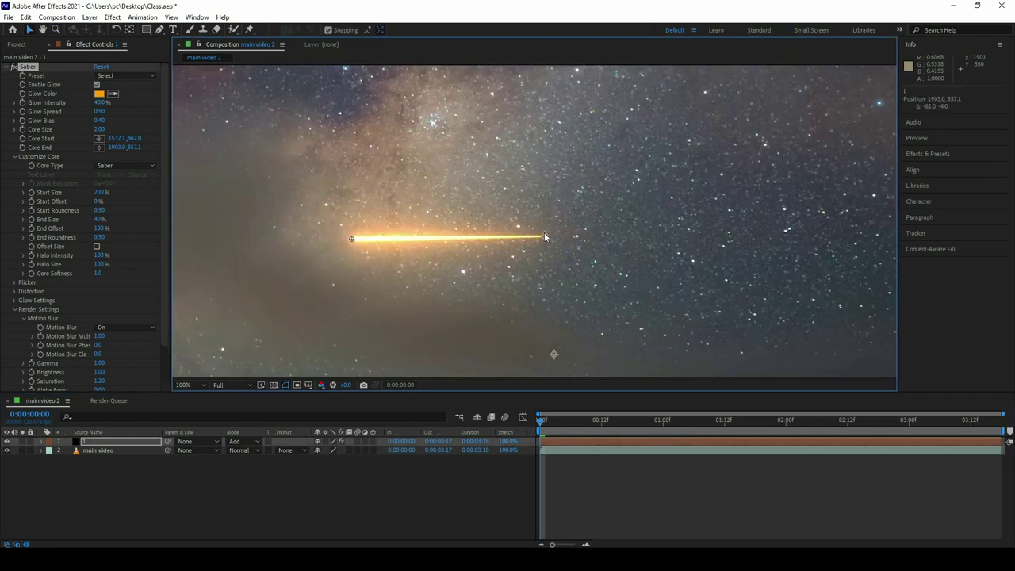
{"action": "key", "text": "comma"}
{"action": "key", "text": "comma"}
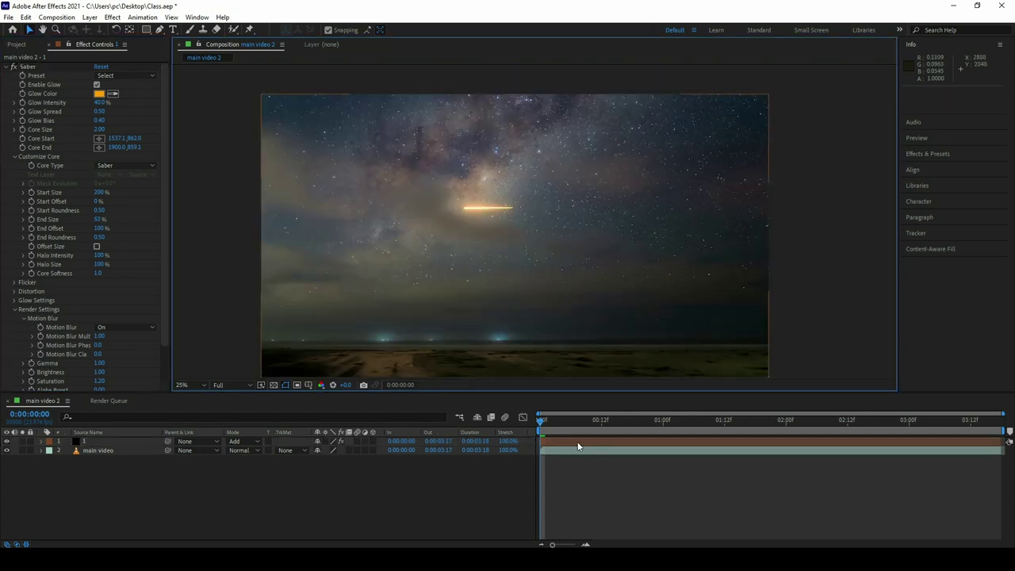
- Pre-compose the Saber layer, moving all attributes, into a new composition named Comp 1
{"action": "left_click", "coordinate": [94, 442]}
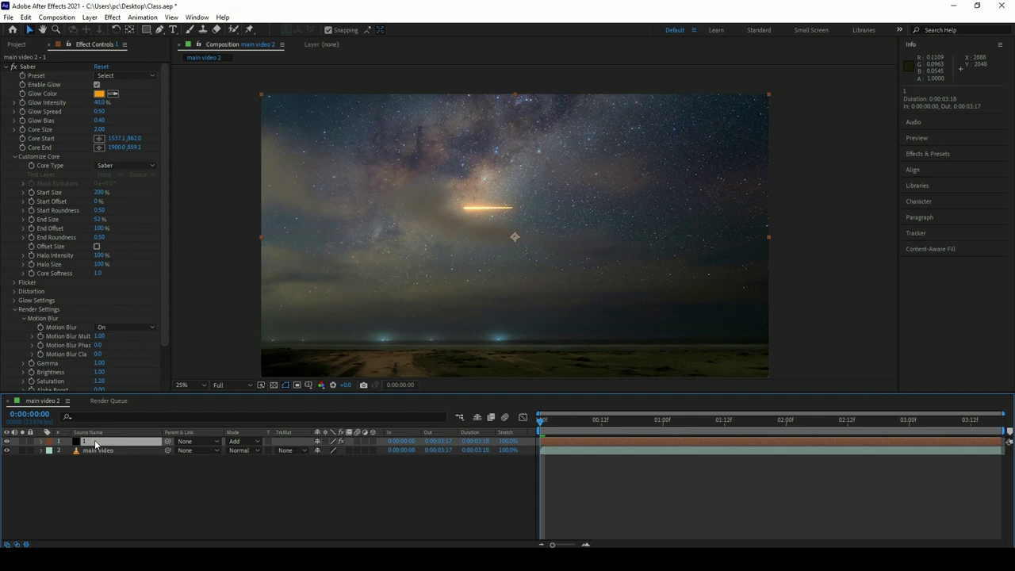
{"action": "right_click", "coordinate": [95, 445]}
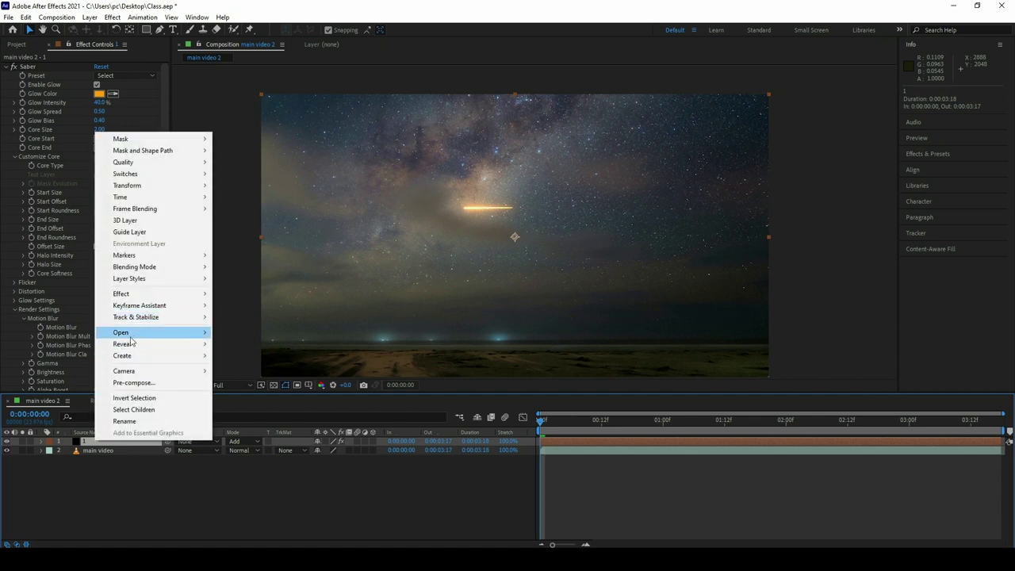
{"action": "left_click", "coordinate": [133, 382]}
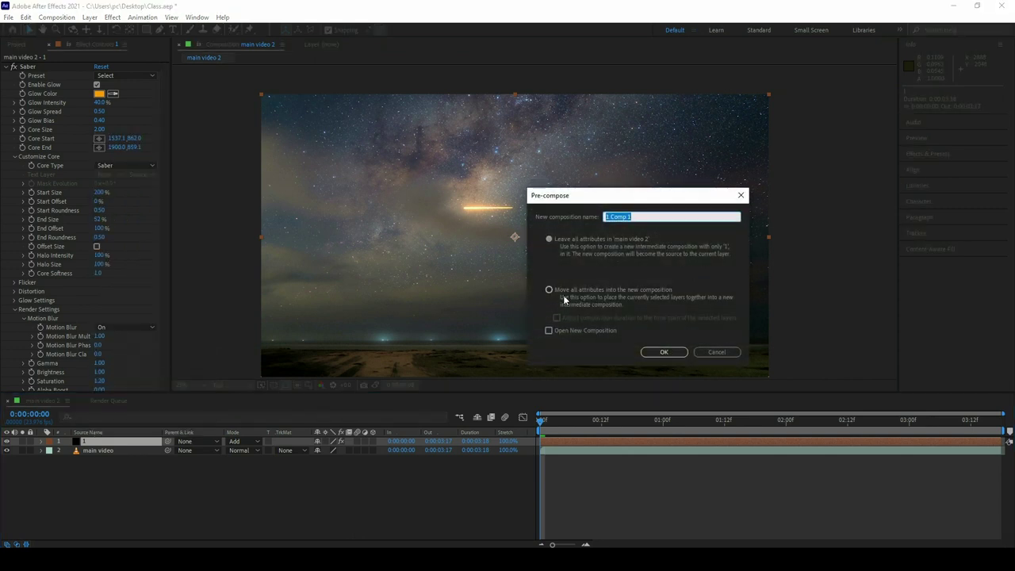
{"action": "left_click", "coordinate": [562, 290]}
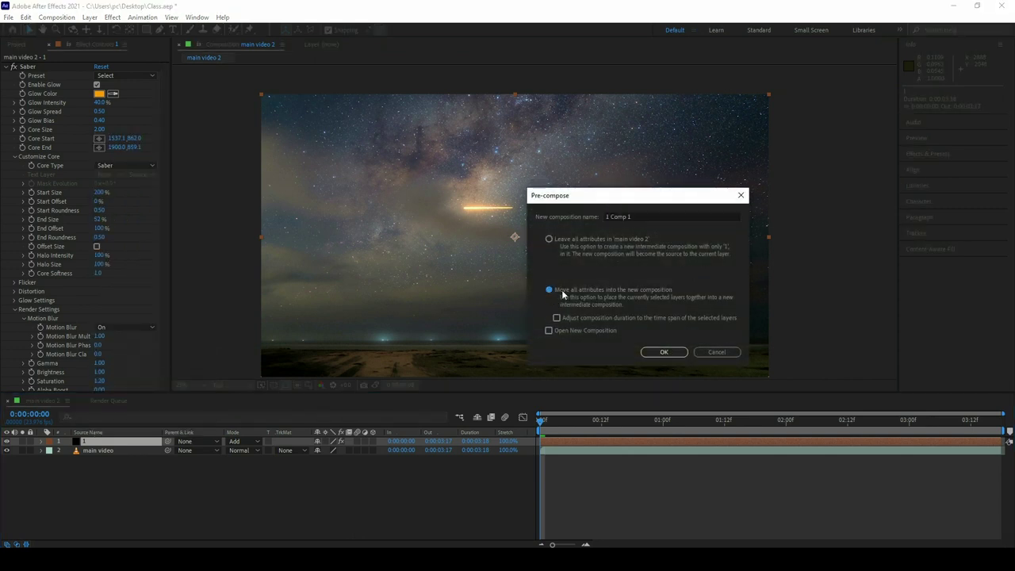
{"action": "left_click", "coordinate": [646, 217]}
{"action": "key", "text": "Home"}
{"action": "key", "text": "Delete"}
{"action": "key", "text": "Delete"}
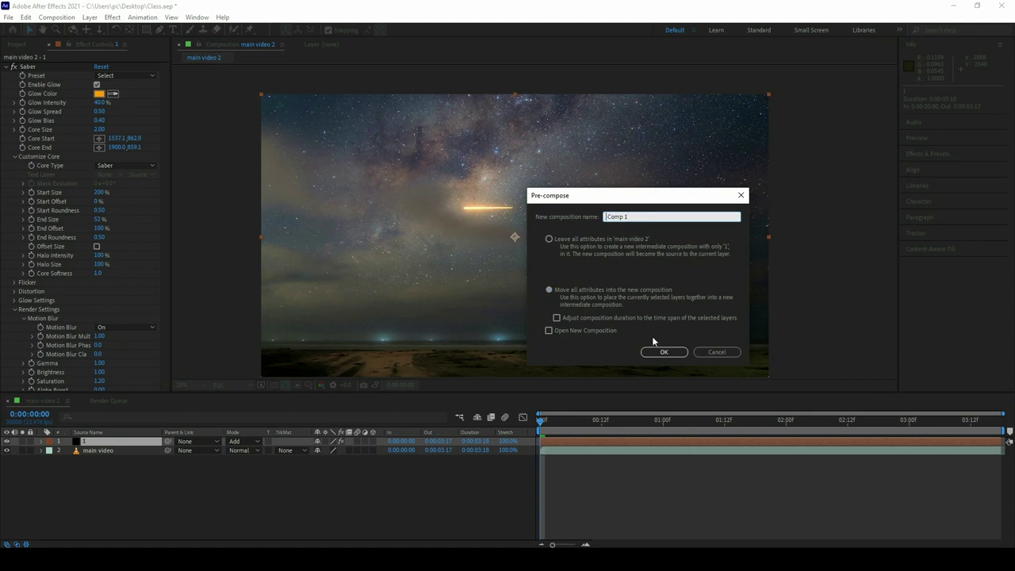
{"action": "left_click", "coordinate": [660, 353]}
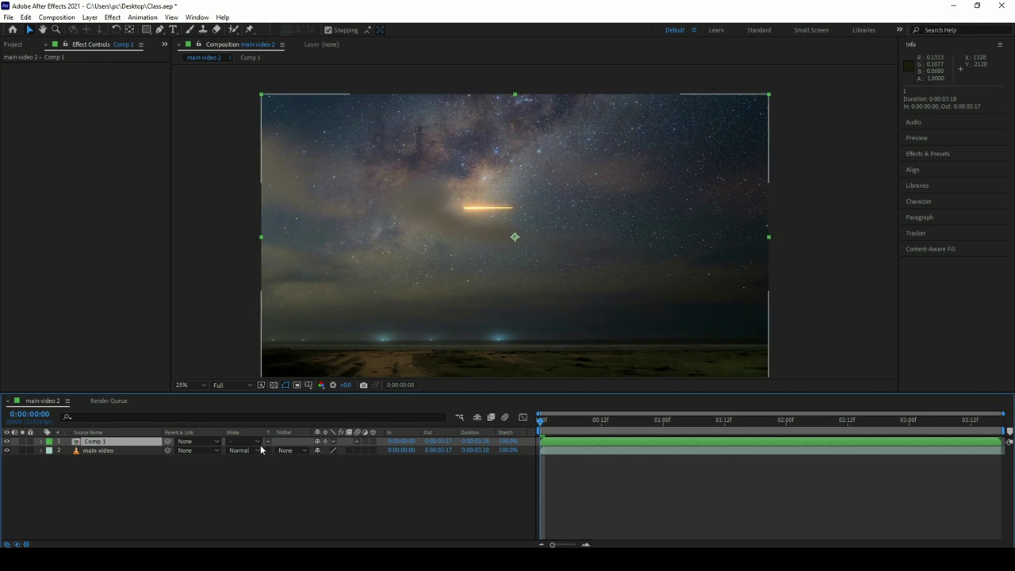
- Set Comp 1's blending mode to Add
{"action": "left_click", "coordinate": [254, 442]}
{"action": "left_click", "coordinate": [297, 200]}
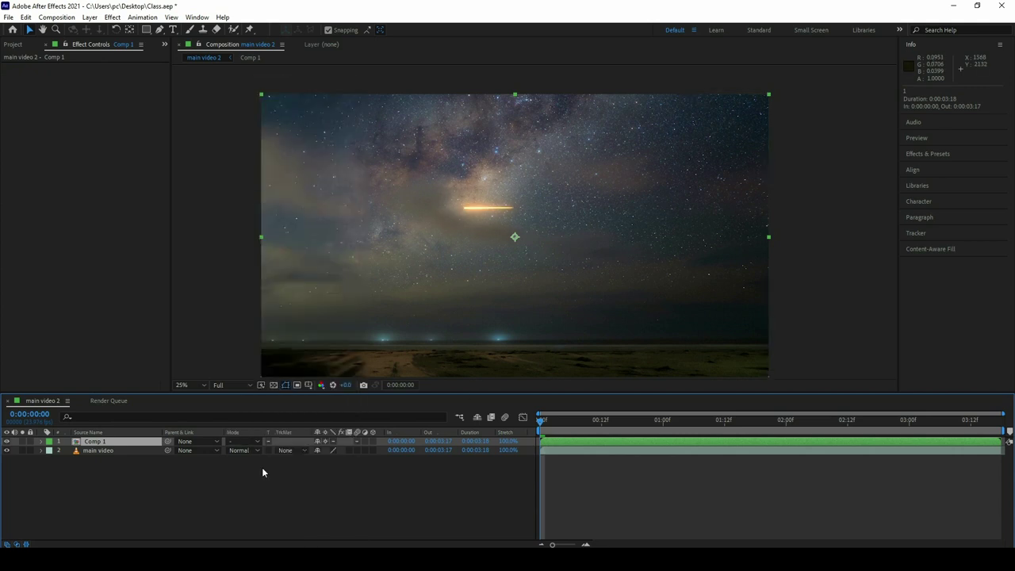
{"action": "scroll", "coordinate": [524, 230], "scroll_direction": "up", "scroll_amount": 1}
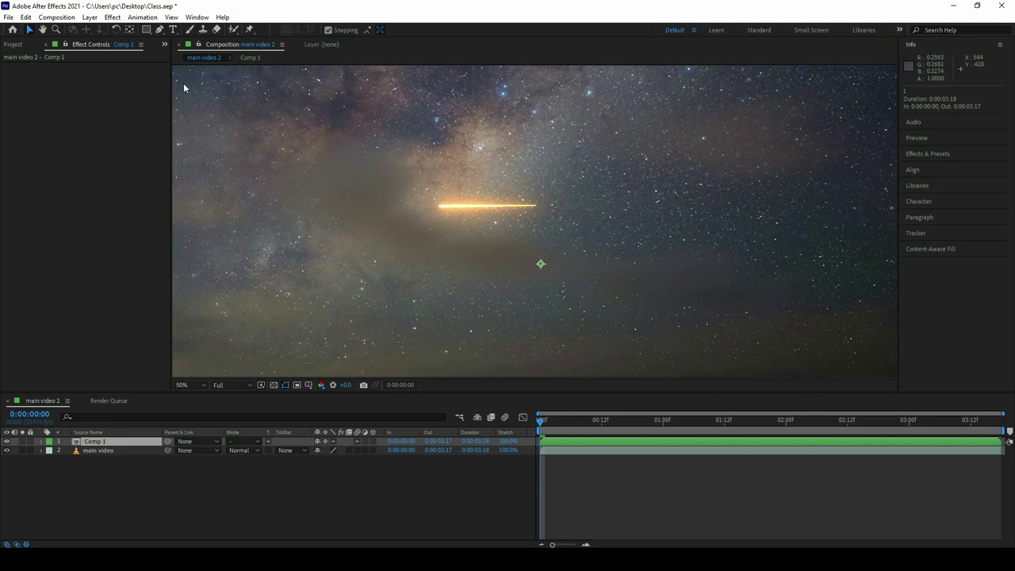
- Draw a rectangular Mask 1 around the orange streak on Comp 1, mode None
{"action": "left_click", "coordinate": [147, 30]}
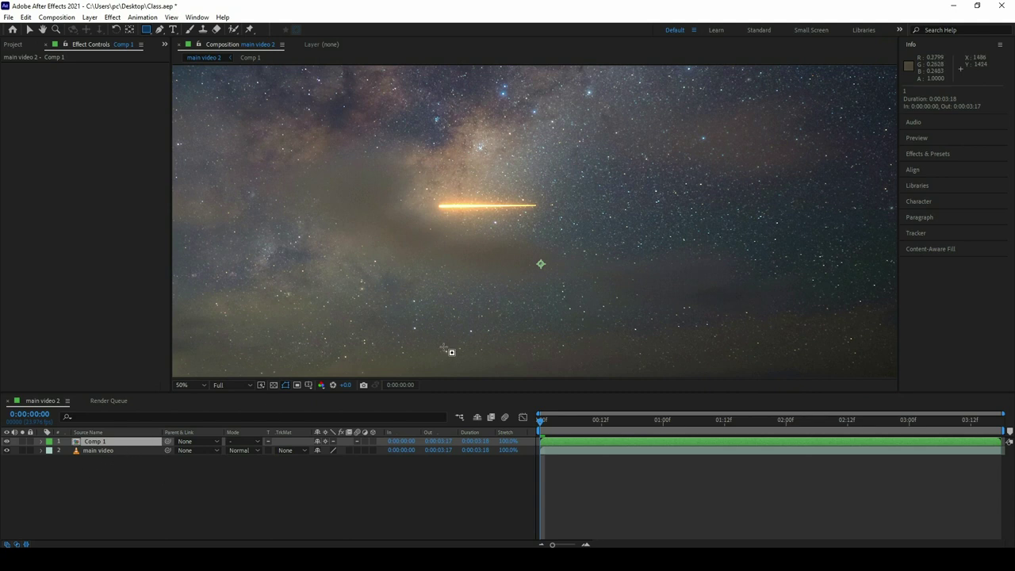
{"action": "left_click_drag", "start_coordinate": [378, 150], "coordinate": [587, 247]}
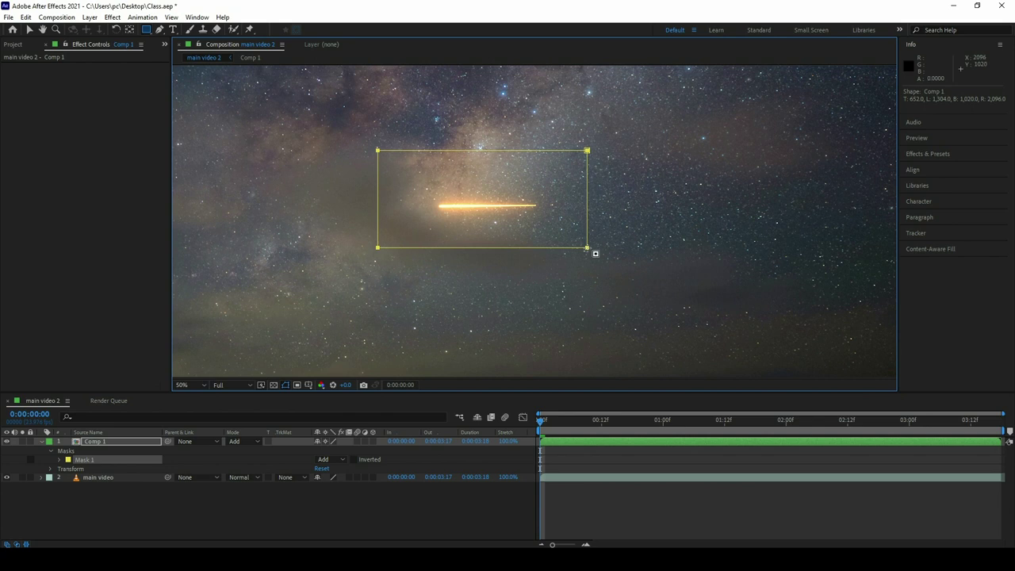
{"action": "left_click", "coordinate": [328, 464]}
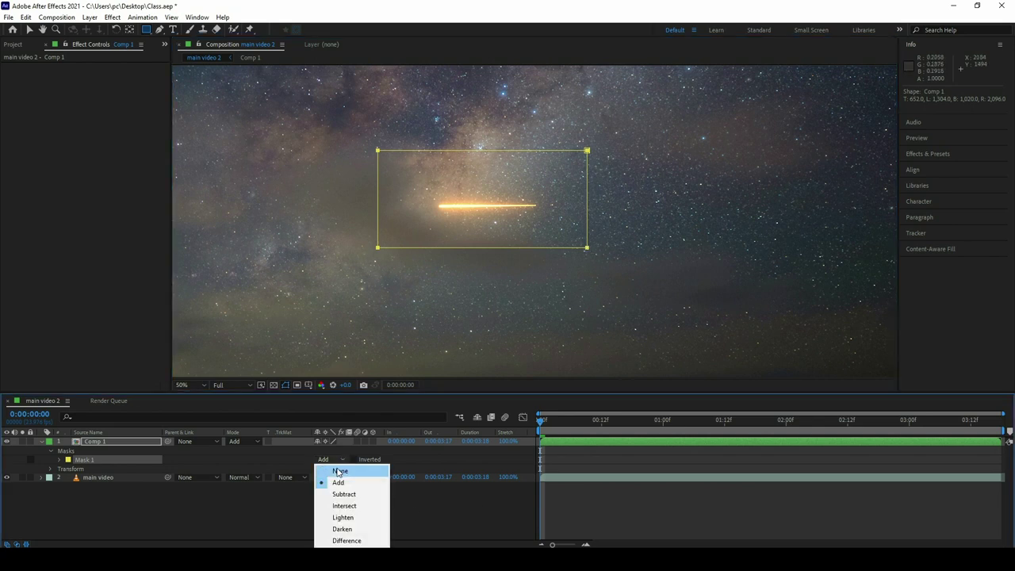
{"action": "left_click", "coordinate": [339, 469]}
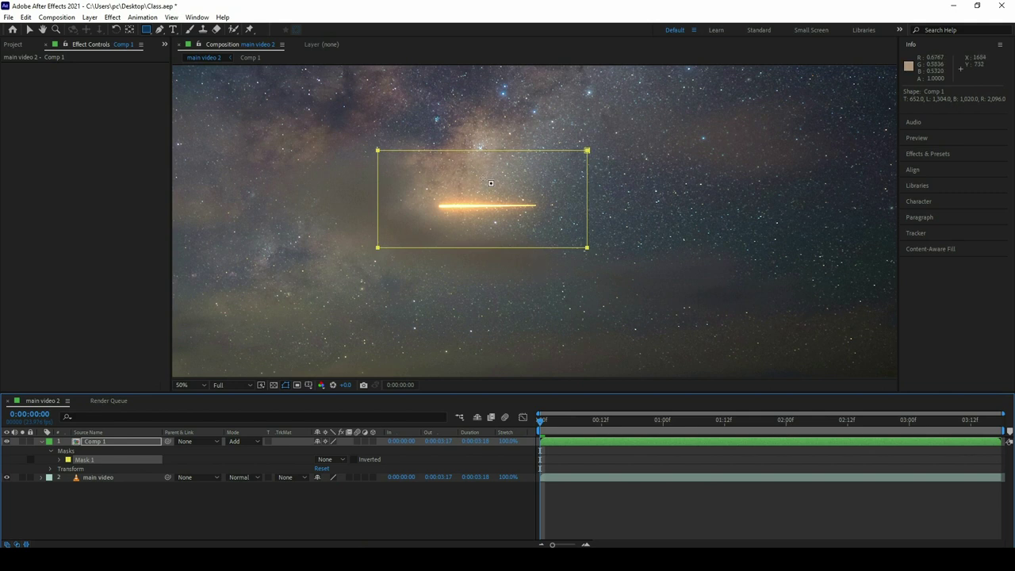
{"action": "scroll", "coordinate": [559, 195], "scroll_direction": "down", "scroll_amount": 1}
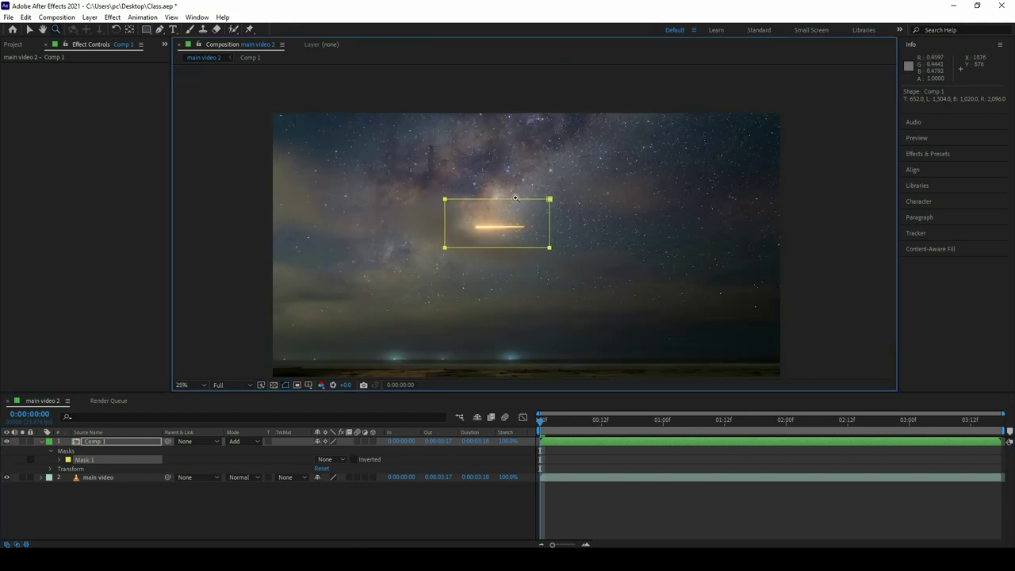
{"action": "scroll", "coordinate": [497, 202], "scroll_direction": "up", "scroll_amount": 2}
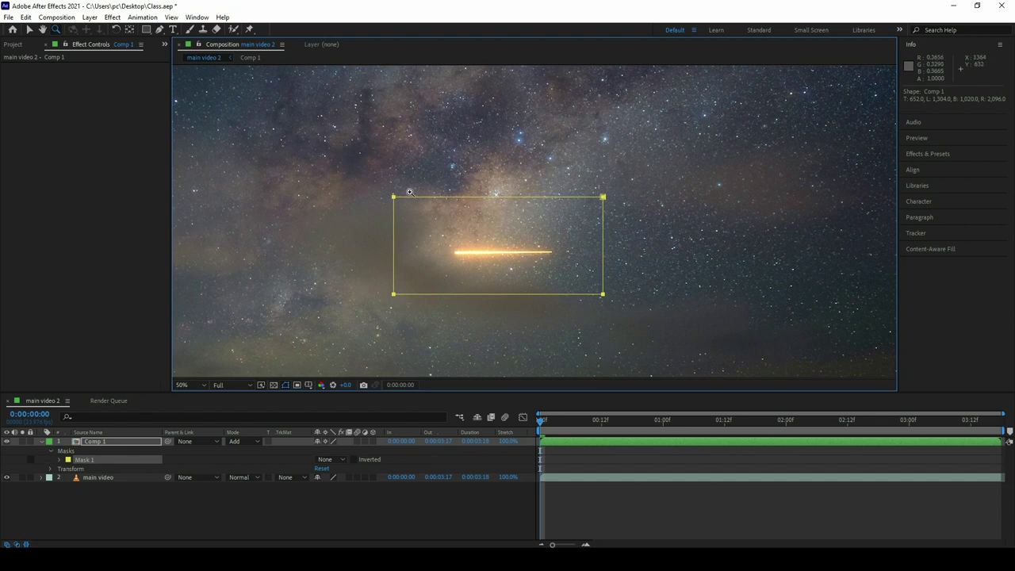
- Set Mask 1 to Add with 83-pixel feather and -79-pixel expansion
{"action": "left_click", "coordinate": [330, 460]}
{"action": "left_click", "coordinate": [348, 482]}
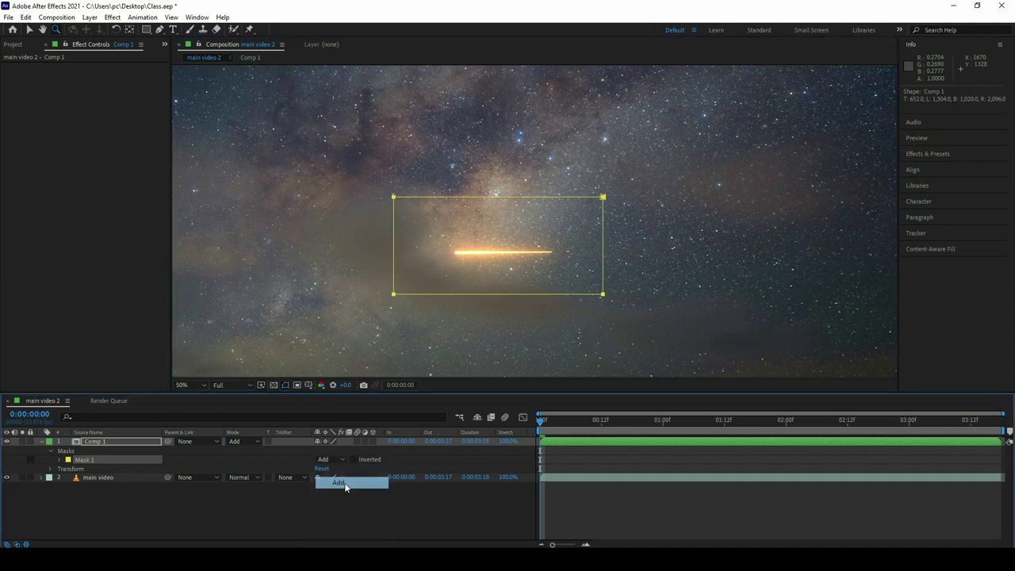
{"action": "left_click", "coordinate": [62, 460]}
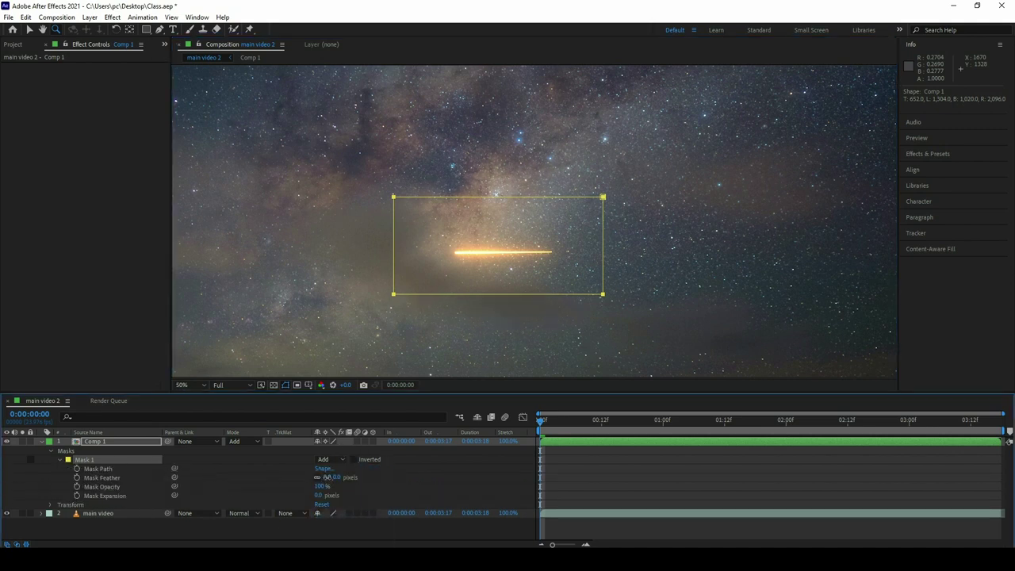
{"action": "left_click_drag", "start_coordinate": [327, 477], "coordinate": [369, 469]}
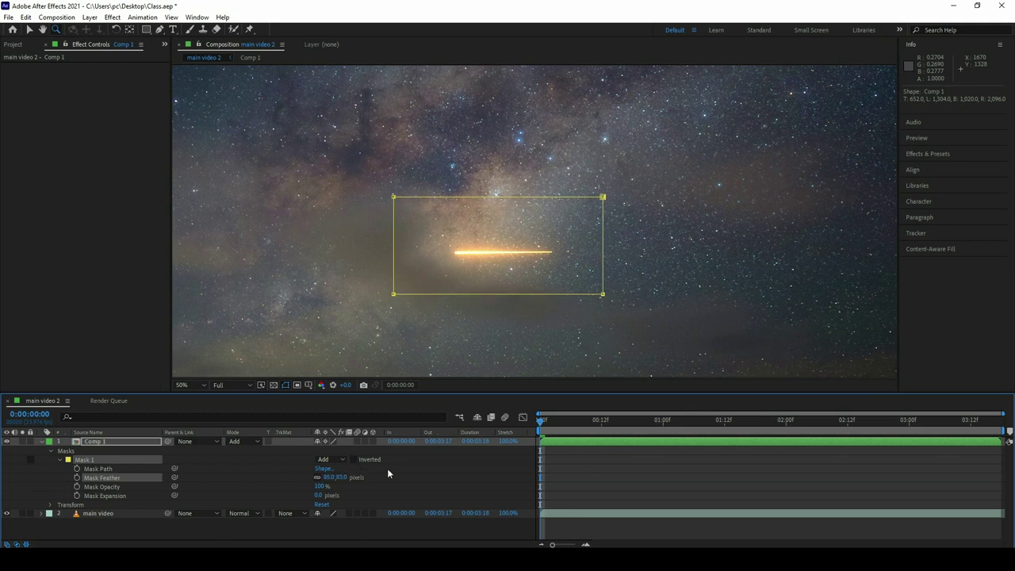
{"action": "left_click", "coordinate": [135, 459]}
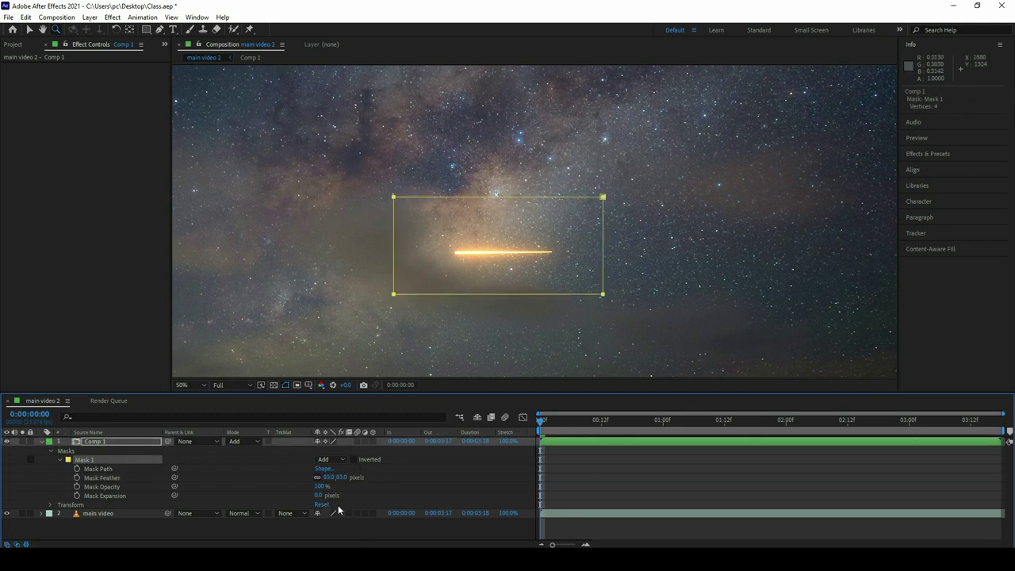
{"action": "mouse_move", "coordinate": [318, 495]}
{"action": "left_mouse_down"}
{"action": "mouse_move", "coordinate": [330, 495]}
{"action": "mouse_move", "coordinate": [315, 503]}
{"action": "mouse_move", "coordinate": [346, 495]}
{"action": "mouse_move", "coordinate": [282, 510]}
{"action": "mouse_move", "coordinate": [290, 512]}
{"action": "left_mouse_up"}
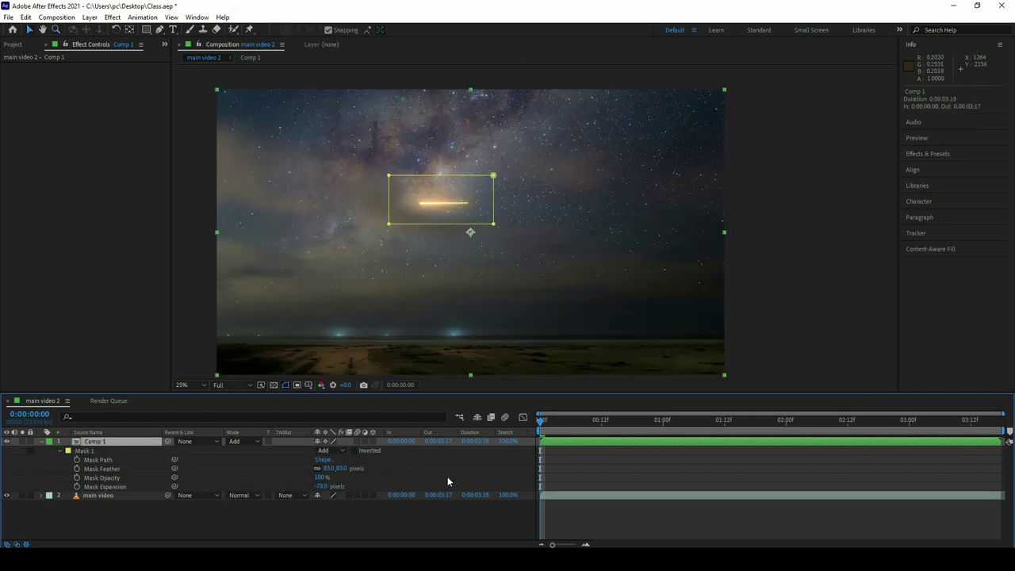
- Keyframe Comp 1's Position from 4788 off the right edge to -852 off the left edge at frame 4
{"action": "key", "text": "p"}
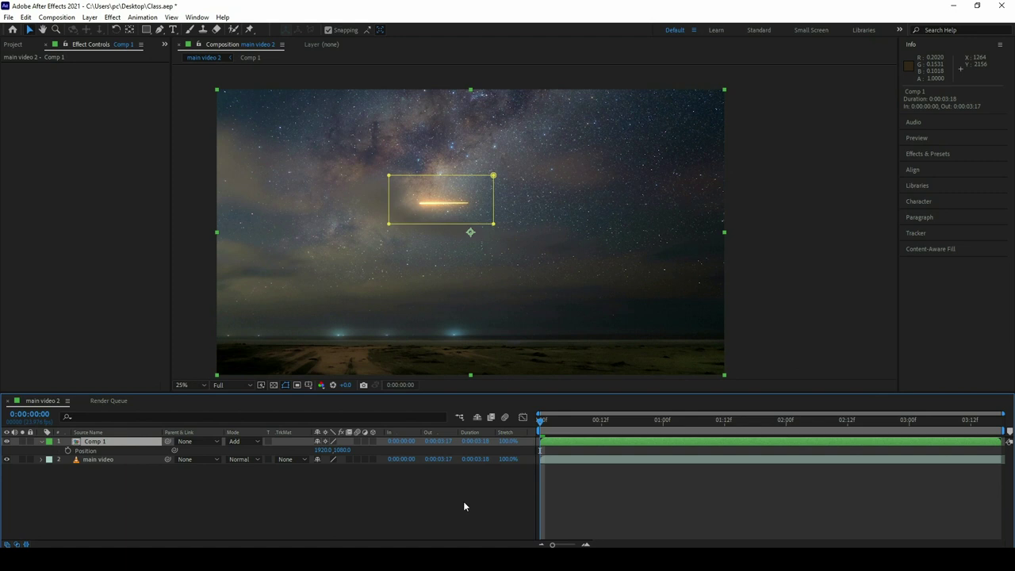
{"action": "left_click", "coordinate": [67, 451]}
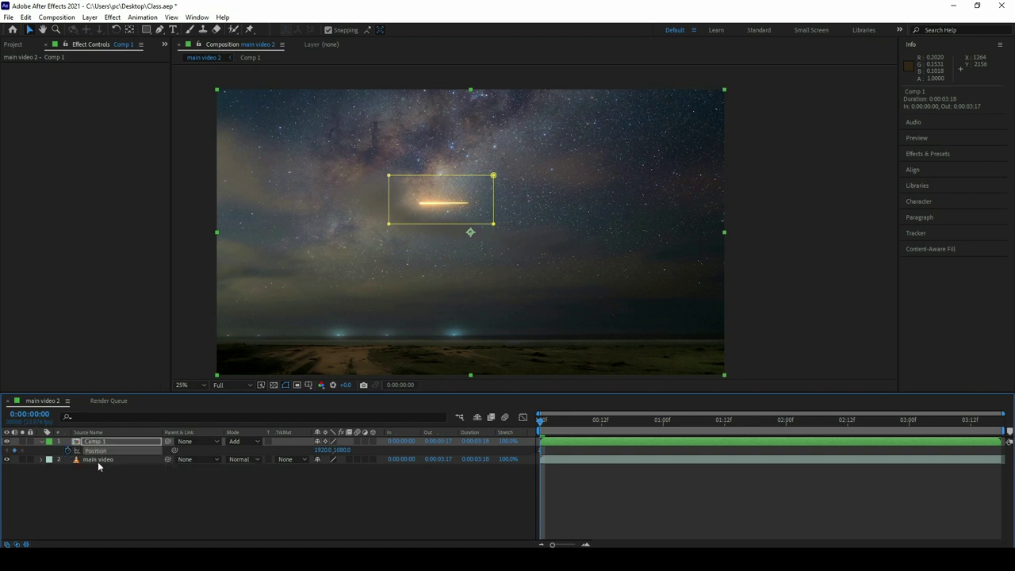
{"action": "mouse_move", "coordinate": [439, 216]}
{"action": "left_mouse_down"}
{"action": "mouse_move", "coordinate": [787, 209]}
{"action": "mouse_move", "coordinate": [814, 229]}
{"action": "left_mouse_up"}
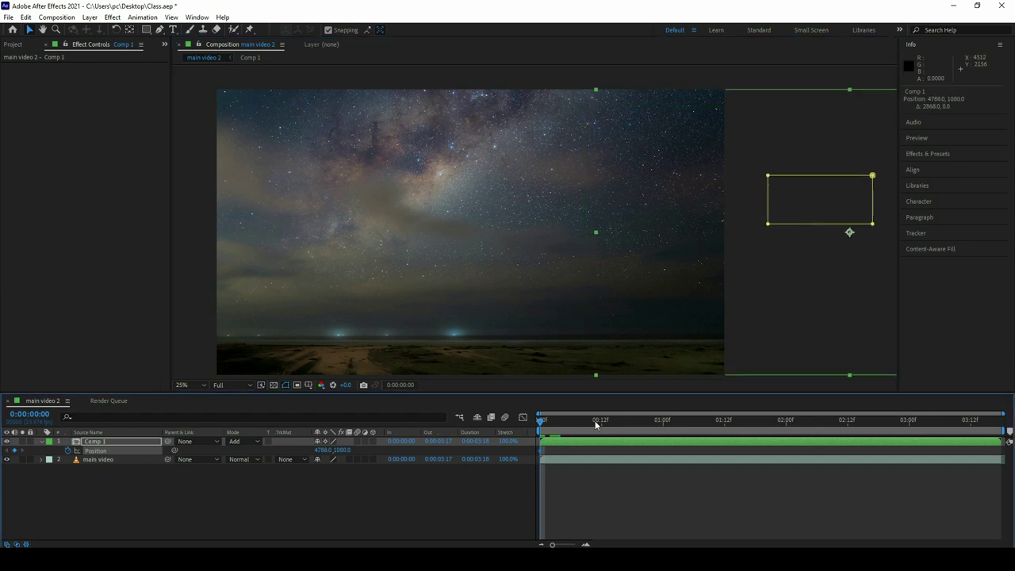
{"action": "left_click", "coordinate": [557, 429]}
{"action": "left_click_drag", "start_coordinate": [558, 427], "coordinate": [561, 423]}
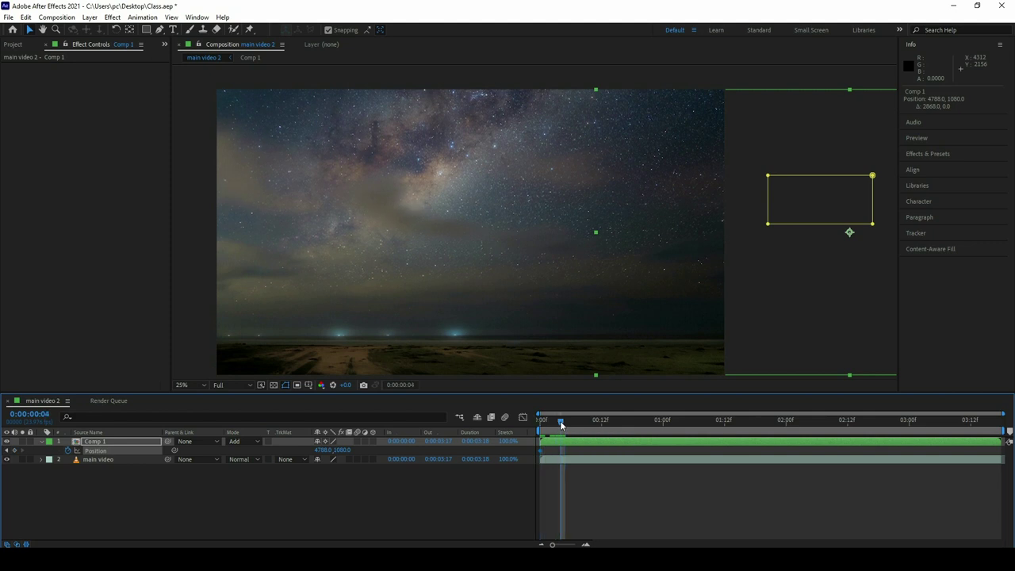
{"action": "key", "text": "ctrl+z"}
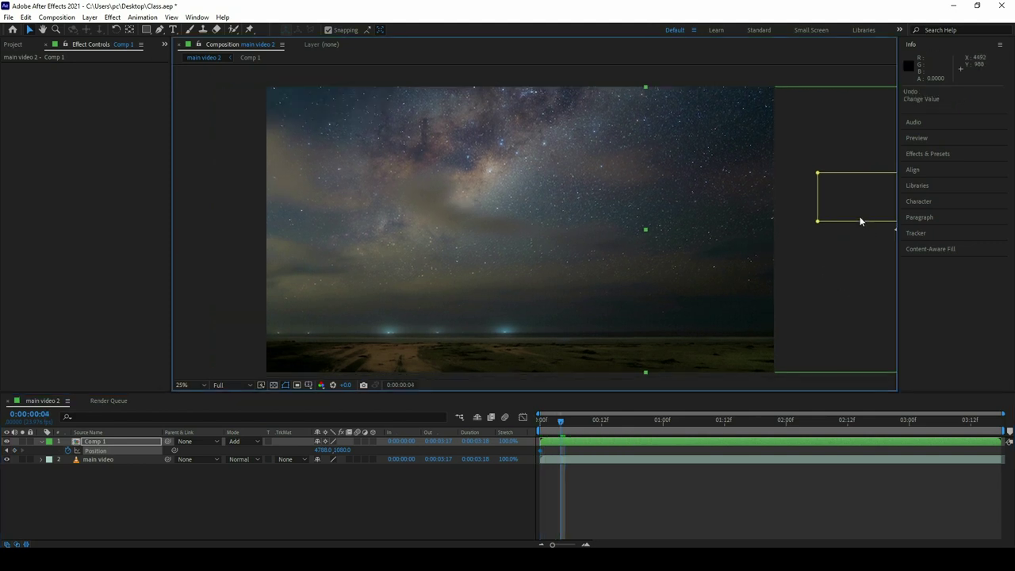
{"action": "mouse_move", "coordinate": [859, 209]}
{"action": "left_mouse_down"}
{"action": "mouse_move", "coordinate": [675, 204]}
{"action": "mouse_move", "coordinate": [459, 230]}
{"action": "left_mouse_up"}
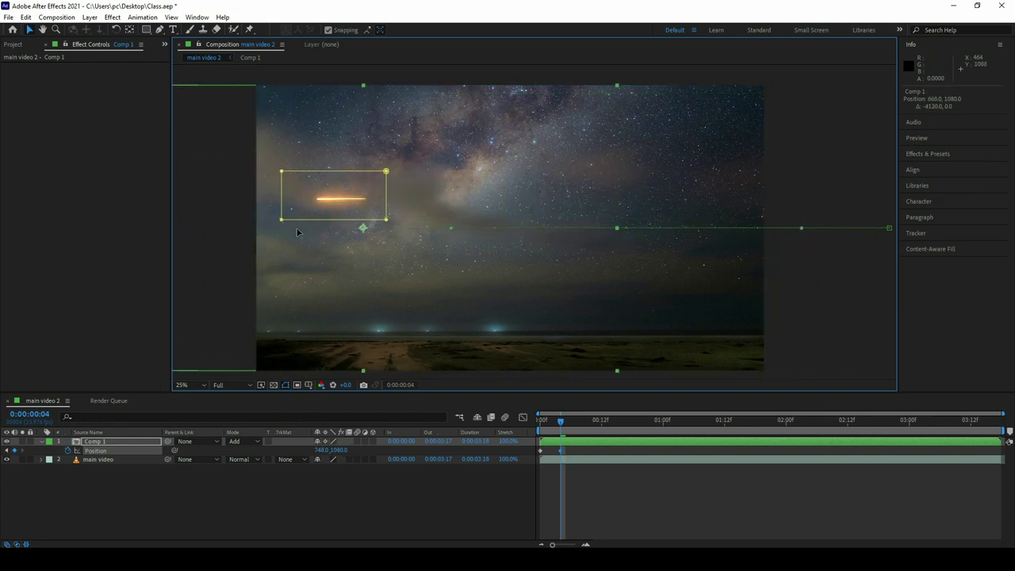
{"action": "mouse_move", "coordinate": [459, 231]}
{"action": "left_mouse_down"}
{"action": "mouse_move", "coordinate": [184, 242]}
{"action": "mouse_move", "coordinate": [176, 229]}
{"action": "left_mouse_up"}
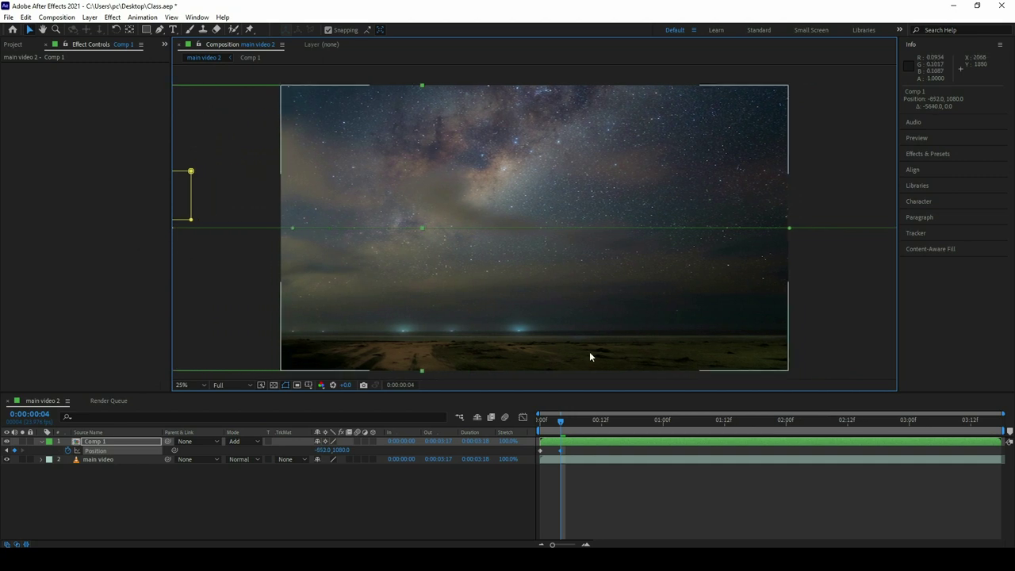
- Preview the streak, then apply Easy Ease to both Position keyframes
{"action": "key", "text": "Home"}
{"action": "key", "text": "space"}
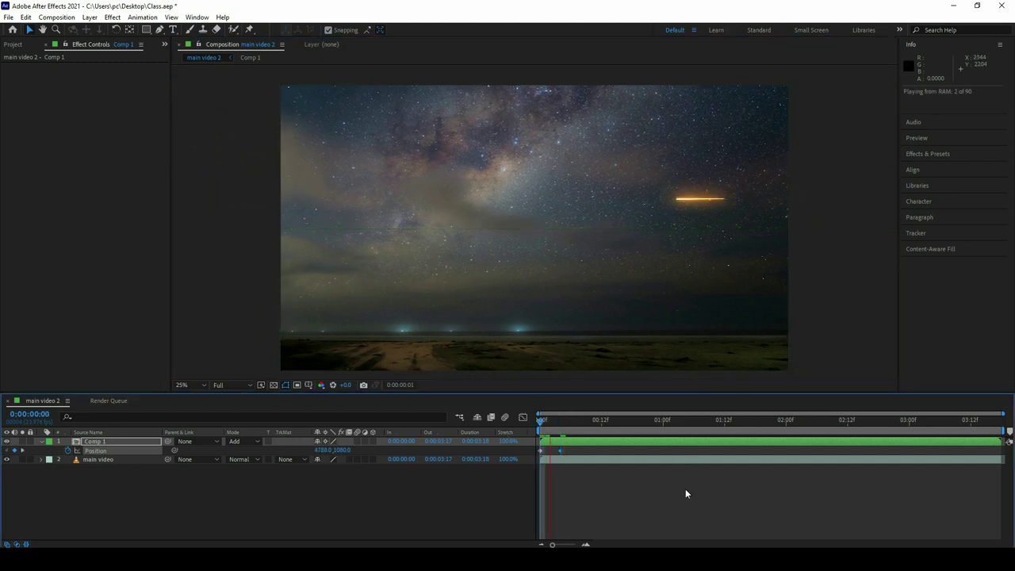
{"action": "key", "text": "space"}
{"action": "key", "text": "space"}
{"action": "key", "text": "space"}
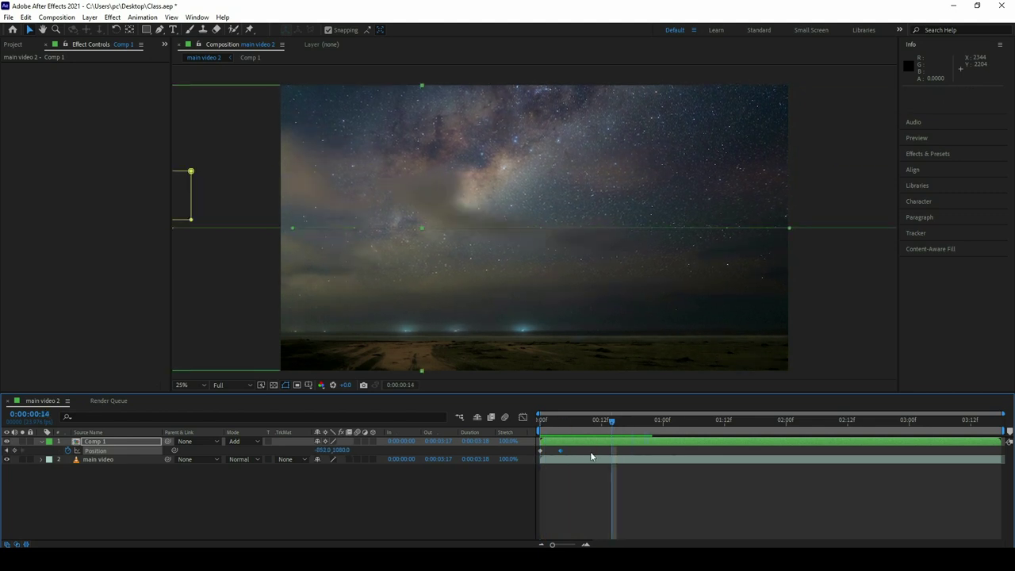
{"action": "left_click_drag", "start_coordinate": [571, 452], "coordinate": [519, 457]}
{"action": "right_click", "coordinate": [560, 452]}
{"action": "mouse_move", "coordinate": [595, 446]}
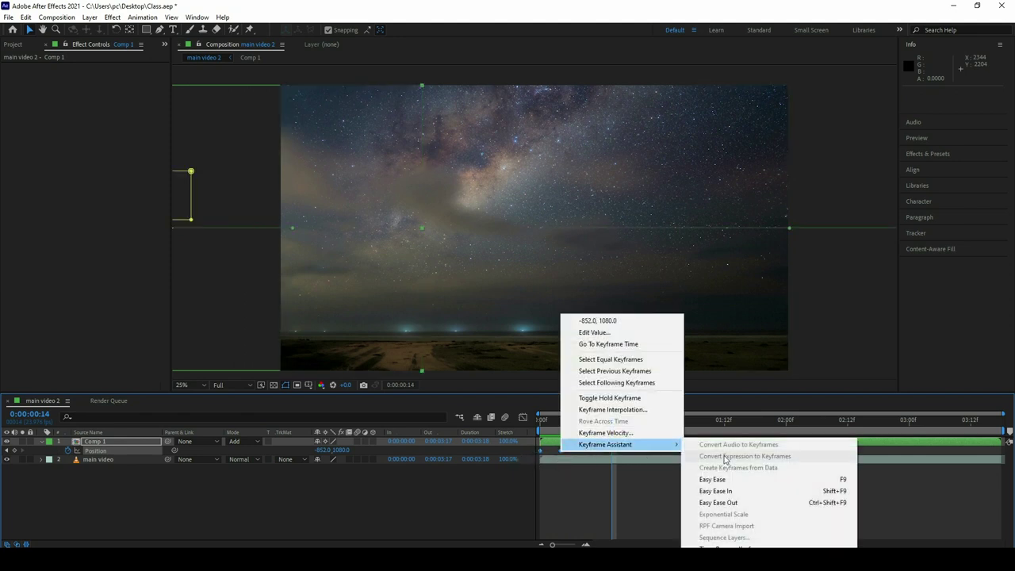
{"action": "left_click", "coordinate": [736, 480]}
{"action": "key", "text": "space"}
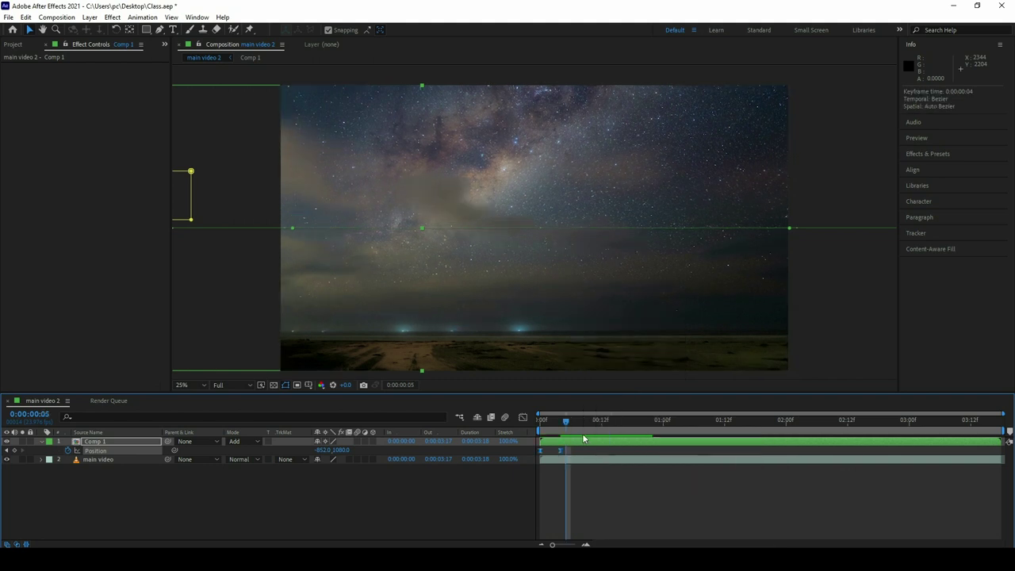
{"action": "left_click", "coordinate": [593, 481]}
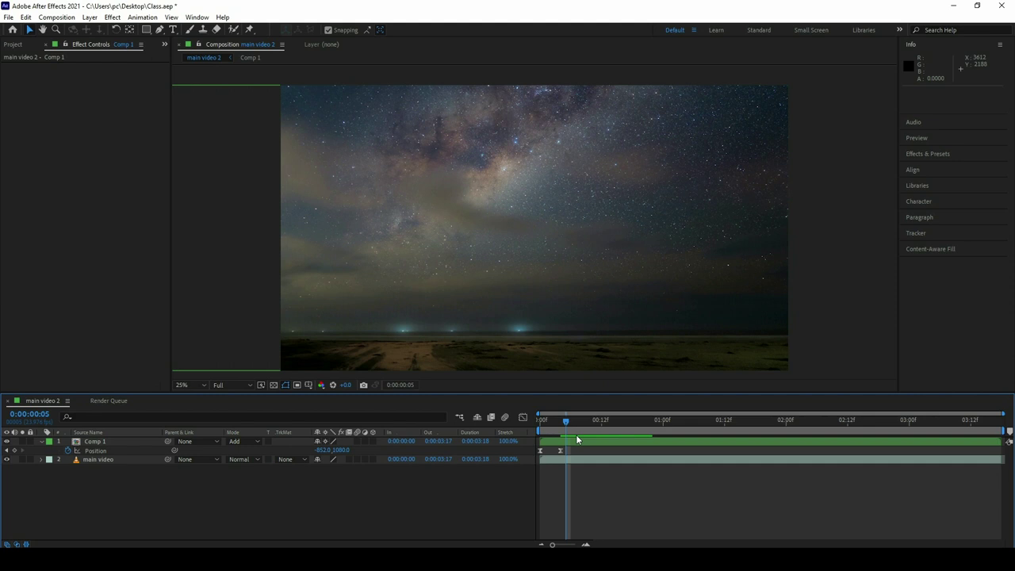
- Split the Comp 1 streak at 0:00:00:05, delete the extra part and trim its out point
{"action": "left_click", "coordinate": [101, 448]}
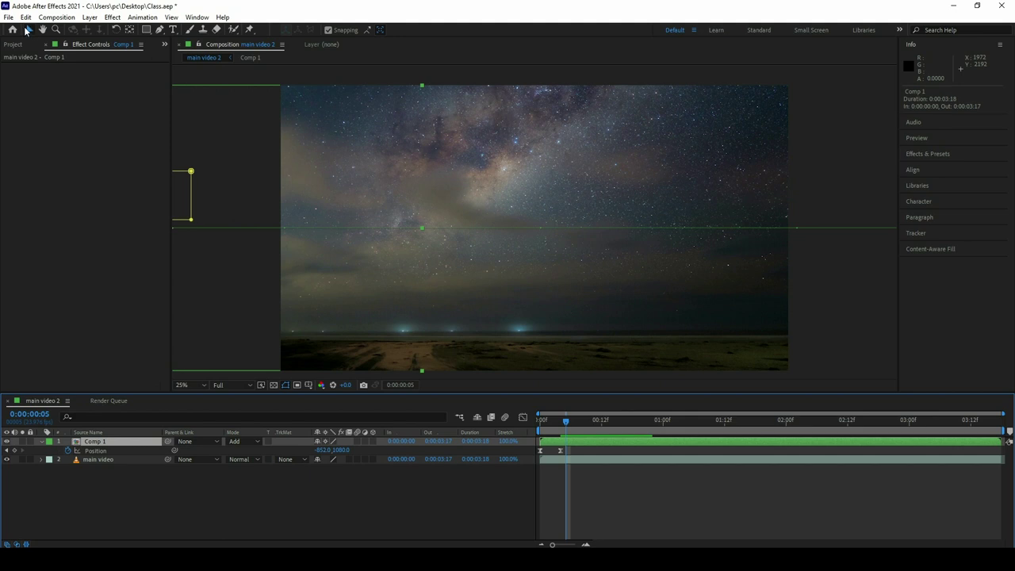
{"action": "left_click", "coordinate": [27, 17]}
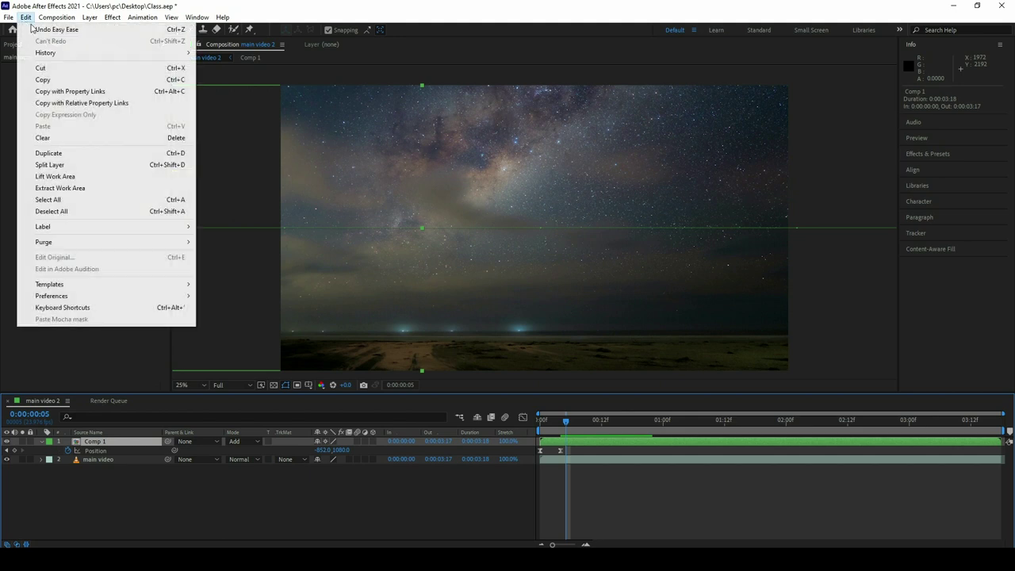
{"action": "left_click", "coordinate": [66, 165]}
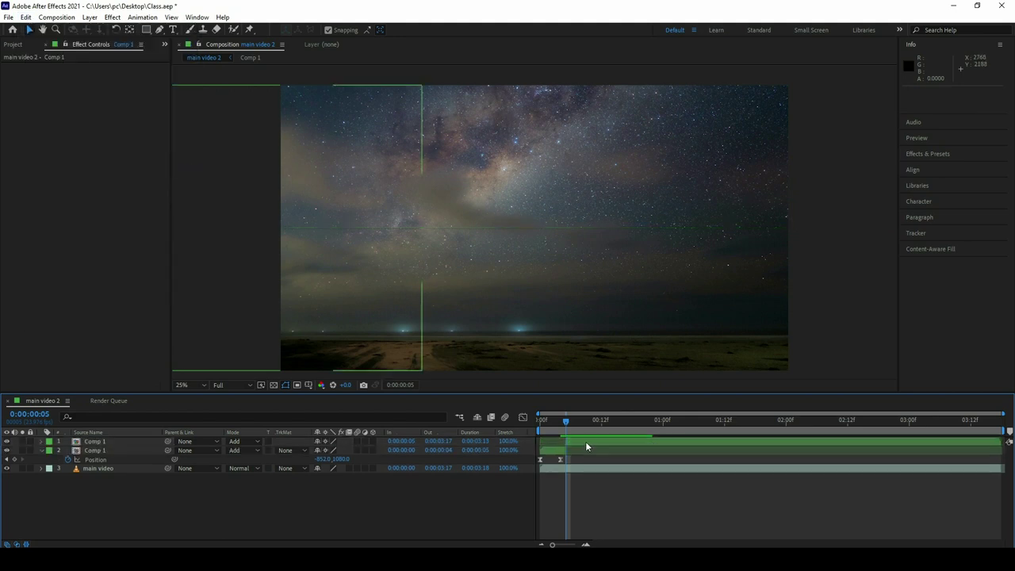
{"action": "key", "text": "Delete"}
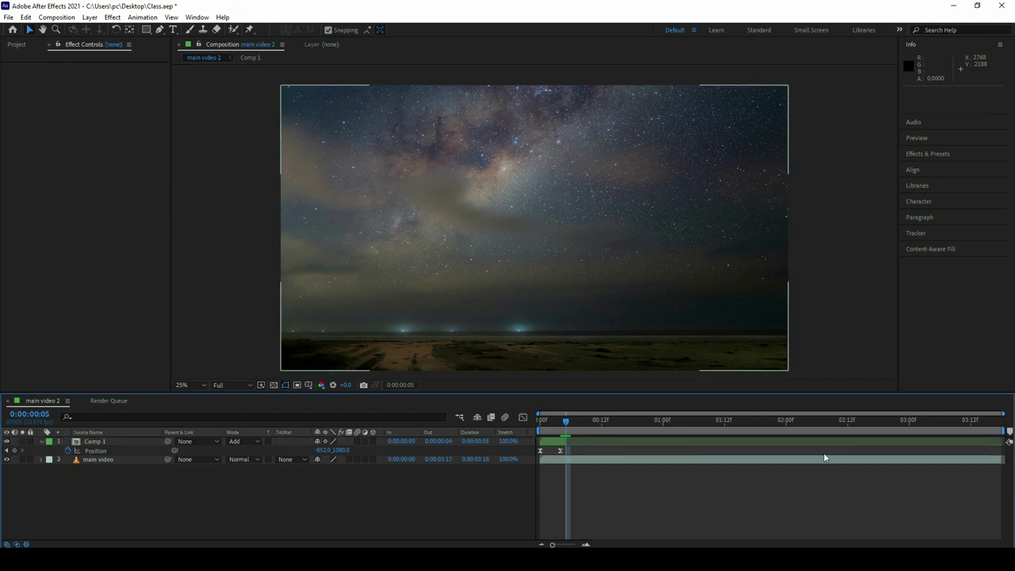
{"action": "left_click", "coordinate": [825, 447]}
{"action": "left_click_drag", "start_coordinate": [1001, 442], "coordinate": [578, 463]}
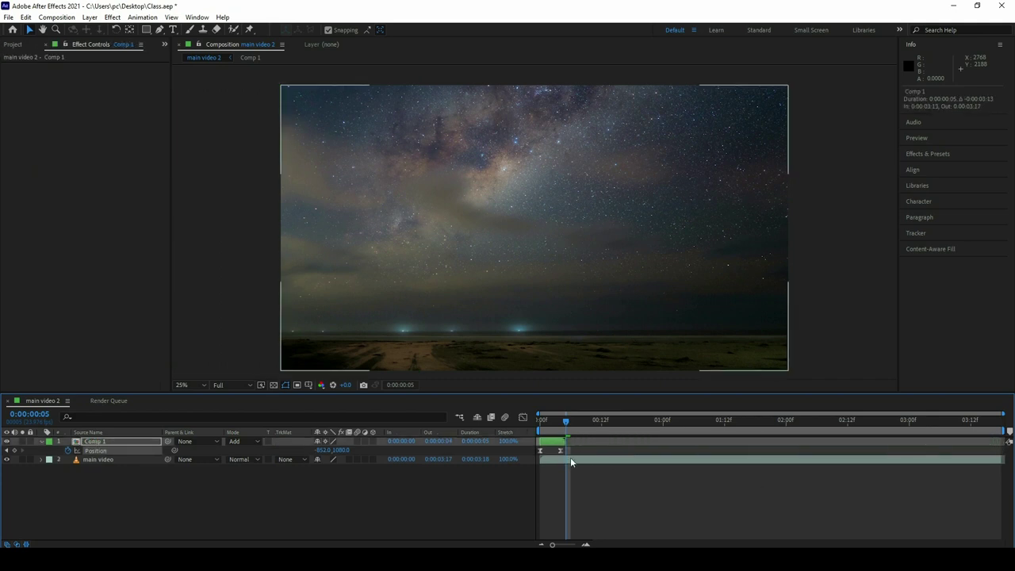
- Duplicate the streak layer and start the copy two frames later
{"action": "key", "text": "Home"}
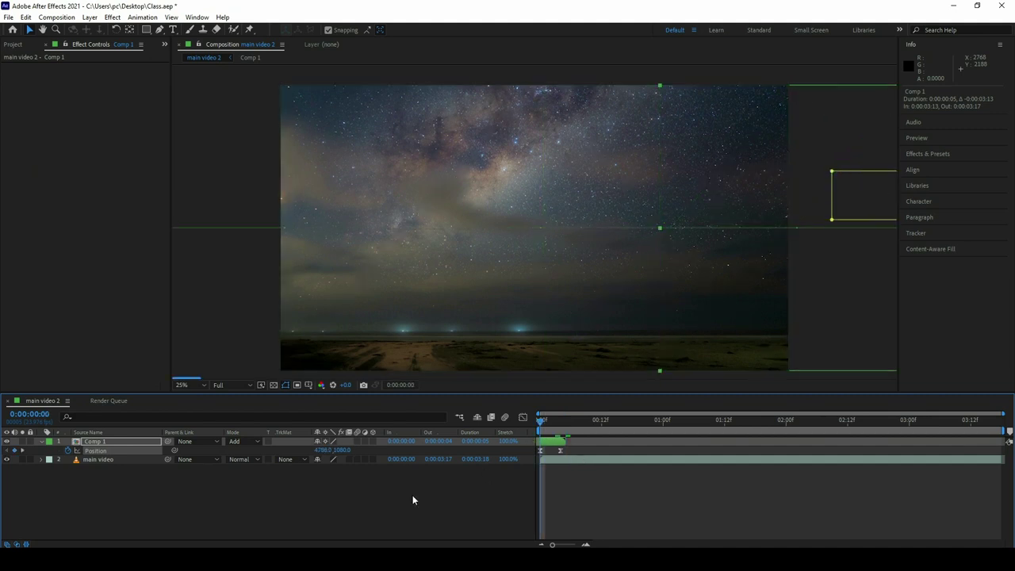
{"action": "left_click", "coordinate": [119, 442]}
{"action": "key", "text": "ctrl+d"}
{"action": "left_click_drag", "start_coordinate": [553, 448], "coordinate": [566, 449]}
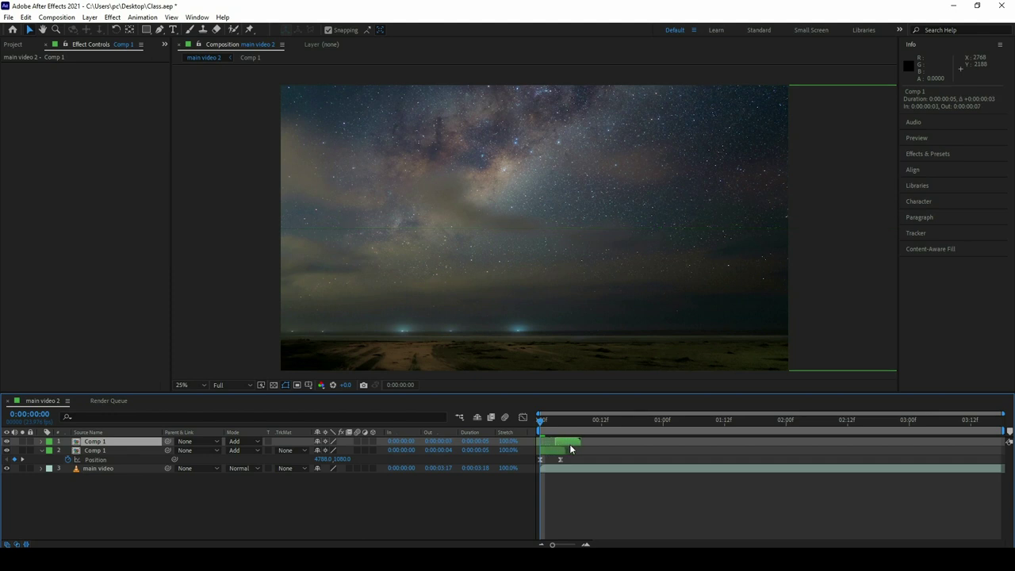
- Add two more streak copies, offset them later, preview, and shift layer 5 two frames later
{"action": "key", "text": "ctrl+d"}
{"action": "left_click_drag", "start_coordinate": [570, 443], "coordinate": [644, 444]}
{"action": "key", "text": "ctrl+d"}
{"action": "key", "text": "ctrl+d"}
{"action": "key", "text": "ctrl+d"}
{"action": "key", "text": "ctrl+d"}
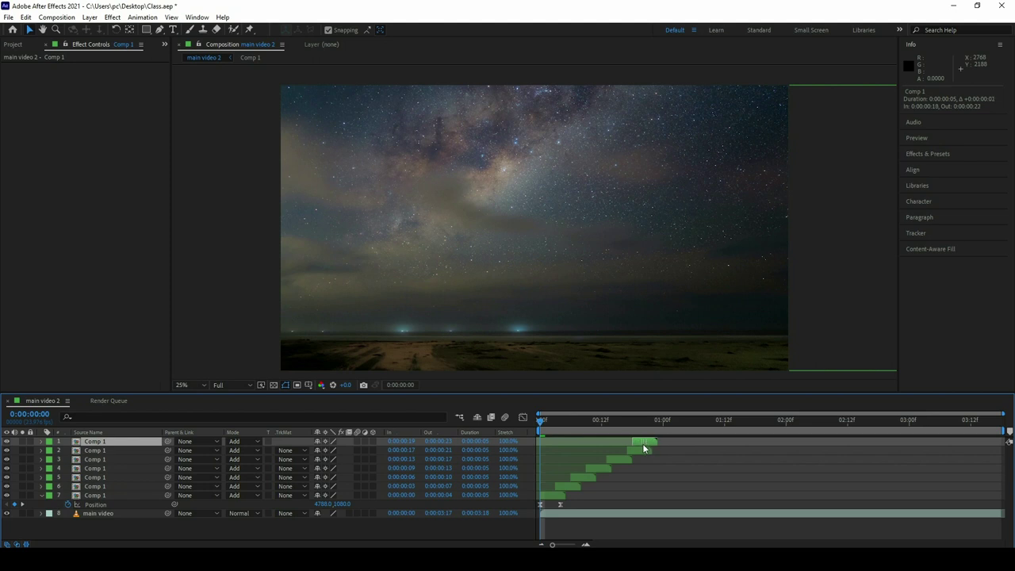
{"action": "key", "text": "space"}
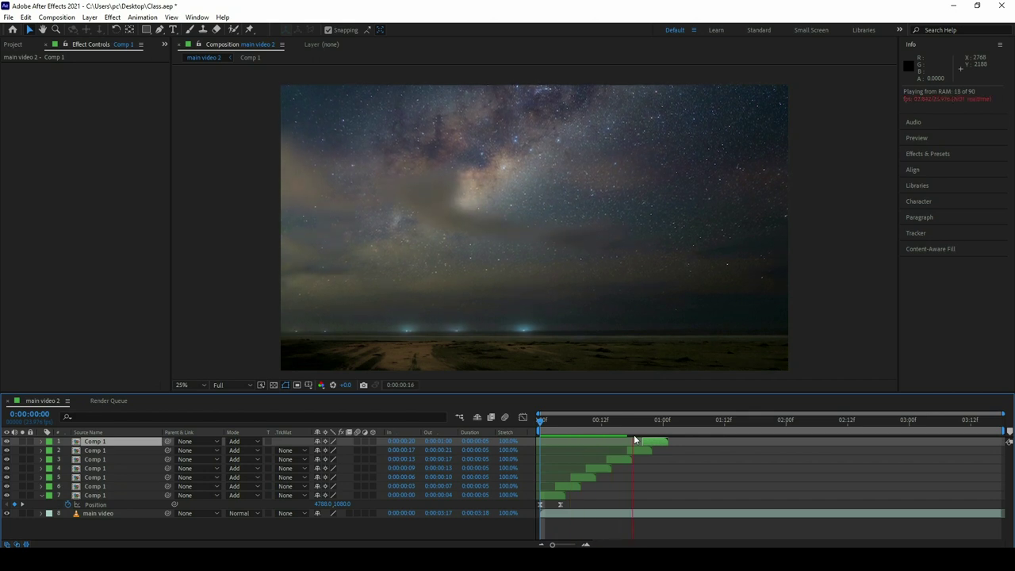
{"action": "left_click_drag", "start_coordinate": [586, 479], "coordinate": [596, 481]}
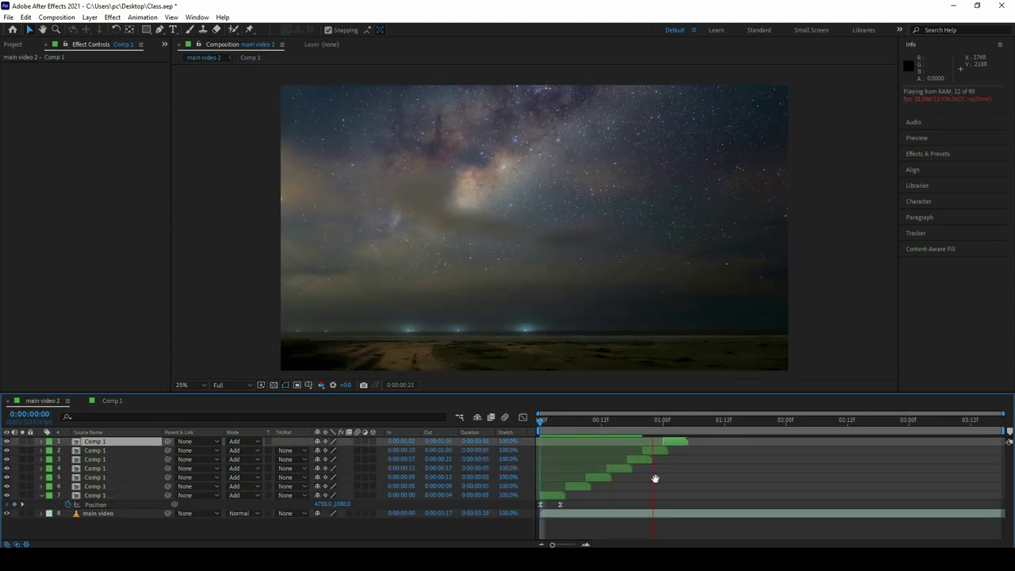
- Duplicate the top streak, make the copy begin at 0:00:00:00, and show its Position
{"action": "key", "text": "space"}
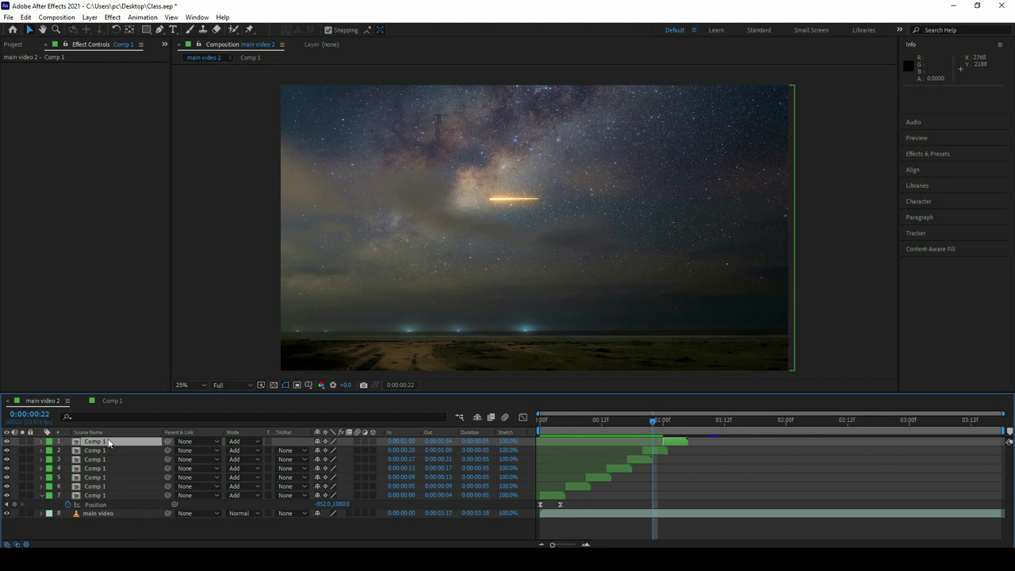
{"action": "key", "text": "o"}
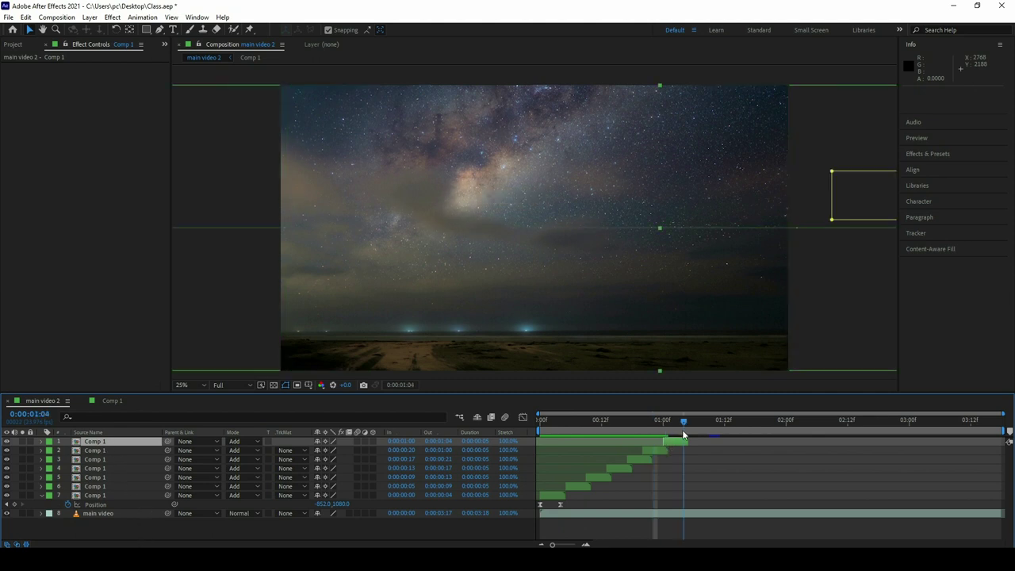
{"action": "key", "text": "ctrl+d"}
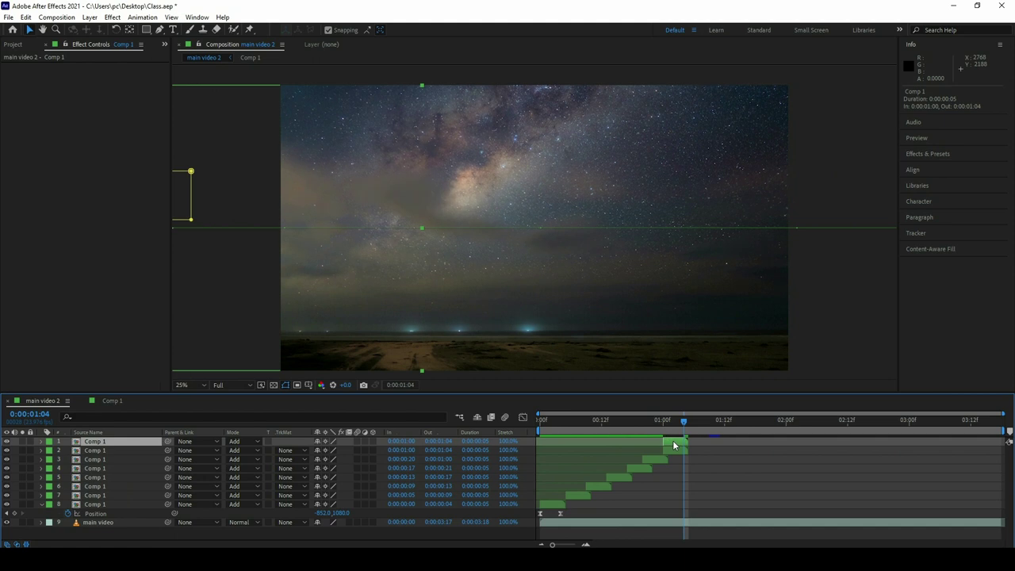
{"action": "left_click_drag", "start_coordinate": [676, 442], "coordinate": [552, 445]}
{"action": "key", "text": "Home"}
{"action": "key", "text": "bracketleft"}
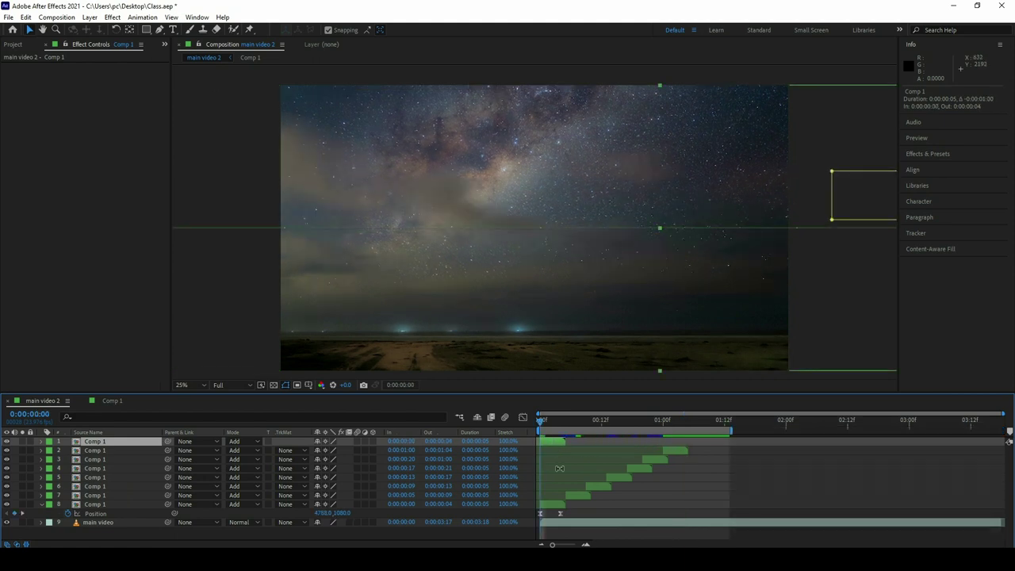
{"action": "key", "text": "p"}
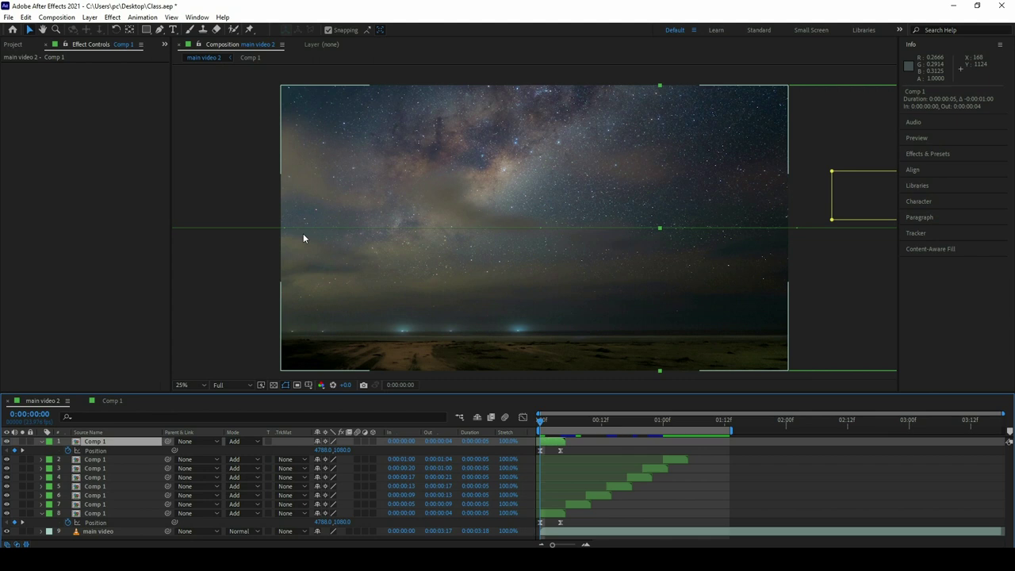
- Set the top streak's starting Position to 5249, 737 and preview the higher path
{"action": "left_click", "coordinate": [95, 451]}
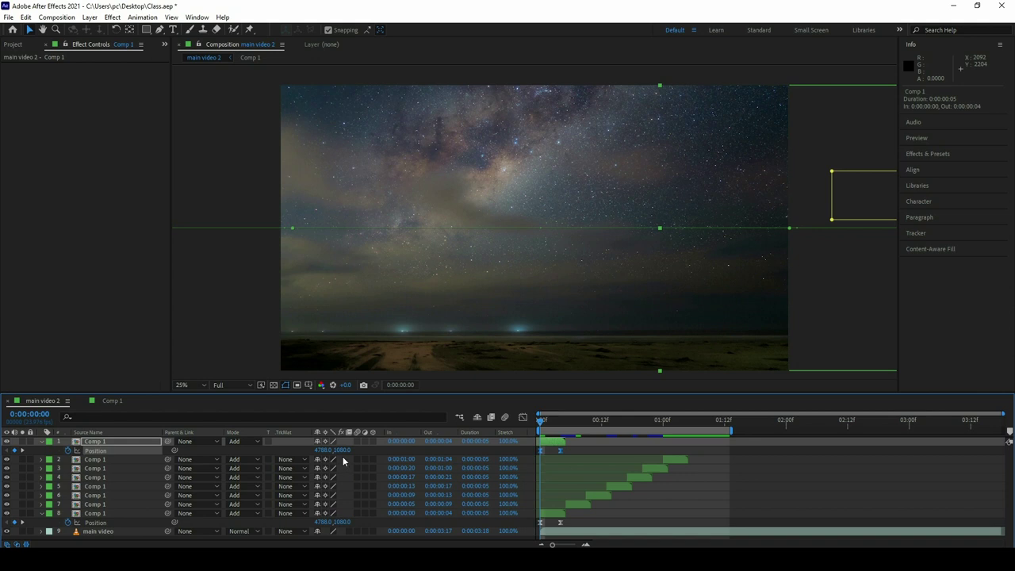
{"action": "mouse_move", "coordinate": [341, 450]}
{"action": "left_mouse_down"}
{"action": "mouse_move", "coordinate": [363, 367]}
{"action": "mouse_move", "coordinate": [706, 254]}
{"action": "left_mouse_up"}
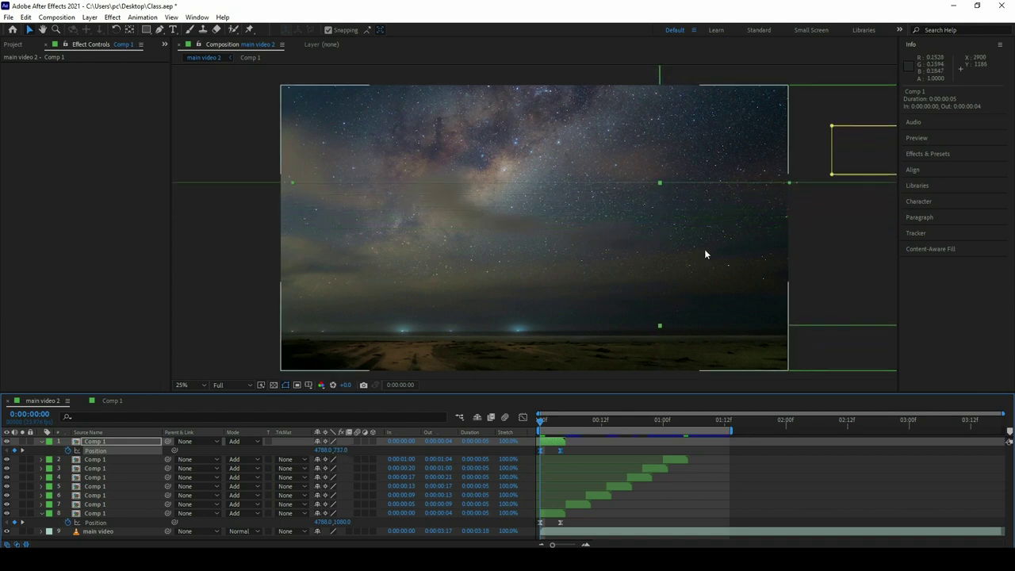
{"action": "key", "text": "h"}
{"action": "left_click_drag", "start_coordinate": [741, 204], "coordinate": [634, 206]}
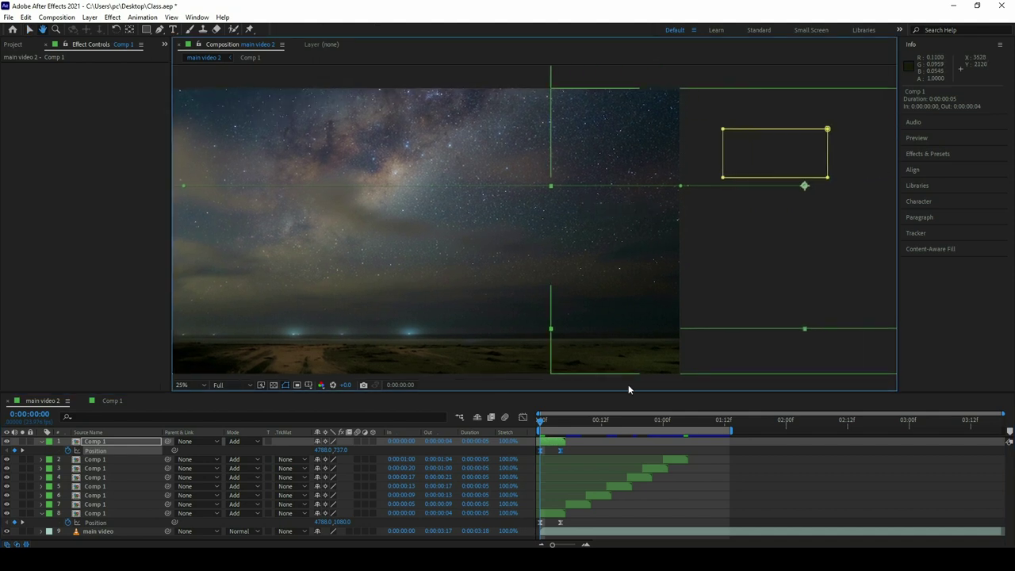
{"action": "key", "text": "v"}
{"action": "mouse_move", "coordinate": [337, 451]}
{"action": "left_mouse_down"}
{"action": "mouse_move", "coordinate": [524, 425]}
{"action": "mouse_move", "coordinate": [641, 451]}
{"action": "left_mouse_up"}
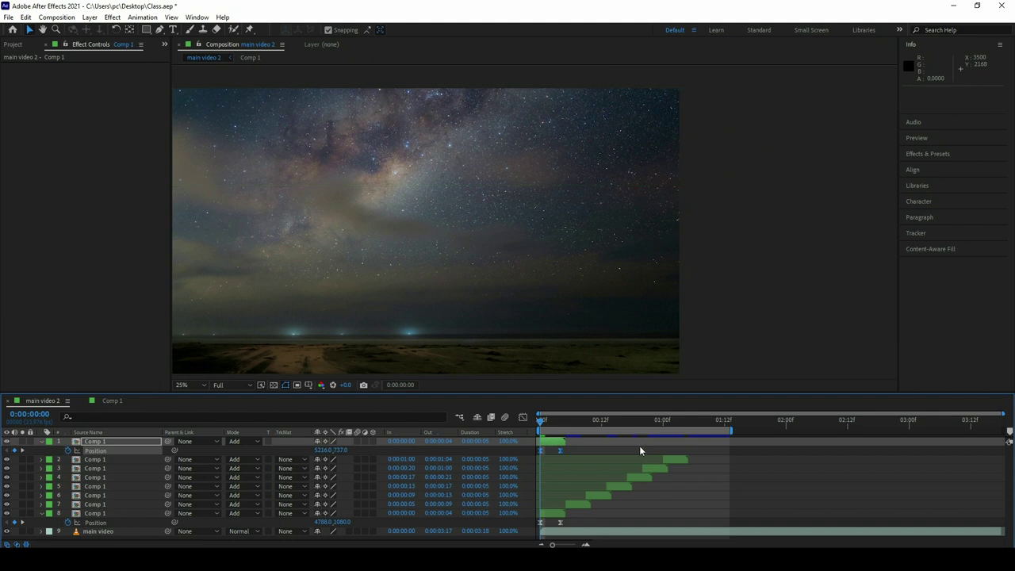
{"action": "left_click", "coordinate": [552, 424]}
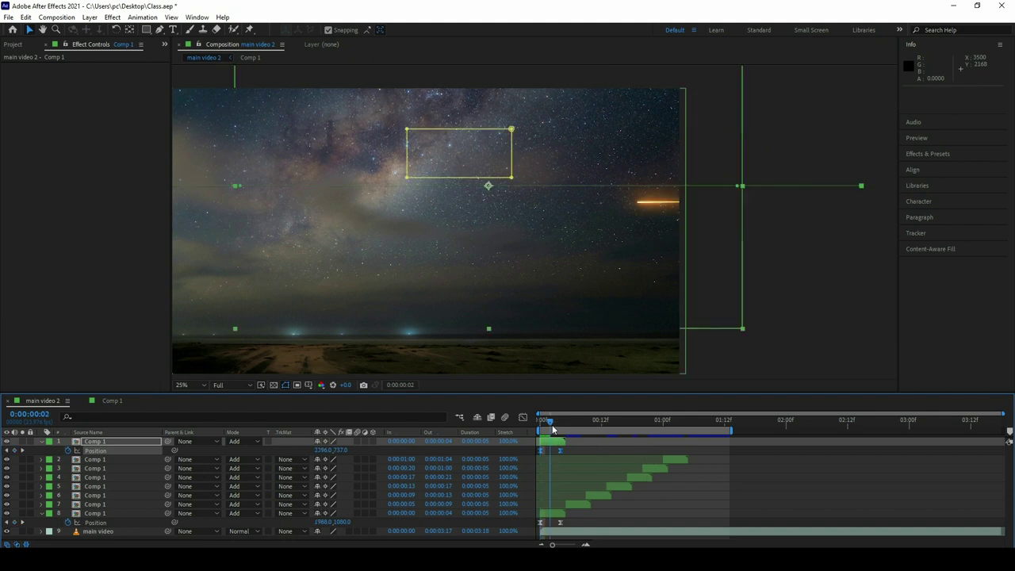
{"action": "key", "text": "space"}
{"action": "left_click_drag", "start_coordinate": [550, 426], "coordinate": [541, 422]}
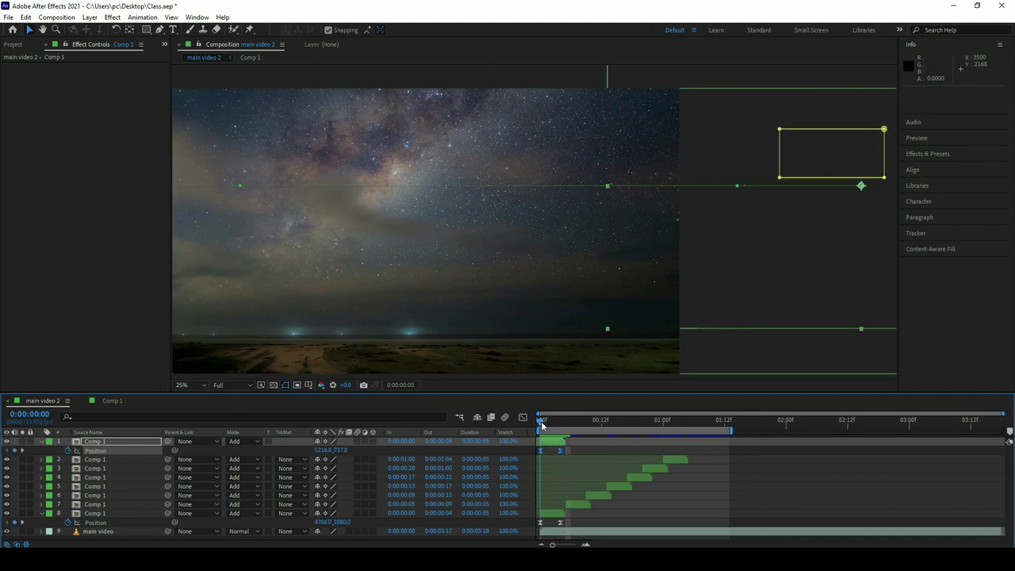
{"action": "left_click", "coordinate": [556, 469]}
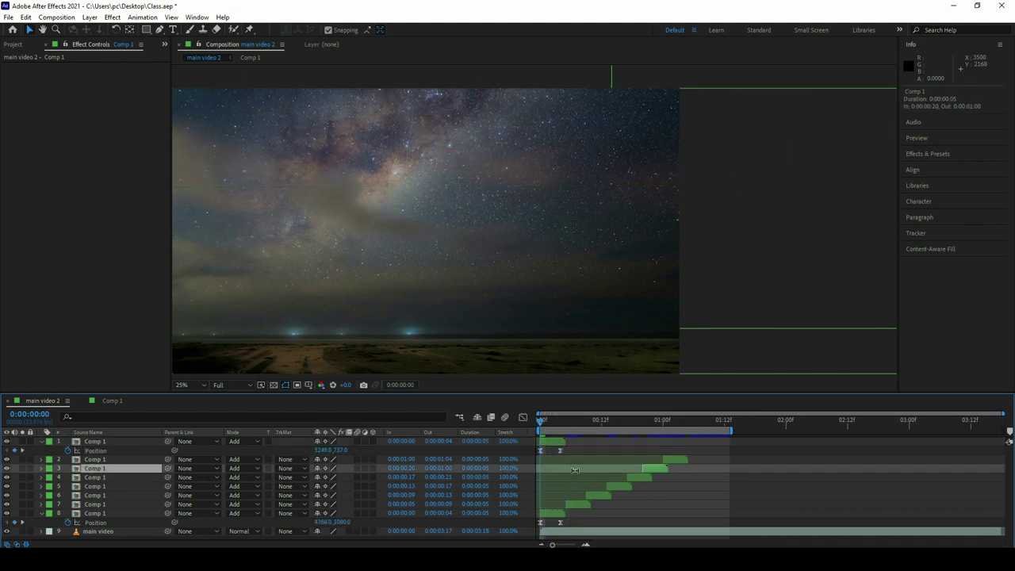
- Make five more streak copies staggered by three frames, to 0:00:00:16 and 0:00:01:07, then preview
{"action": "left_click", "coordinate": [85, 432]}
{"action": "left_click", "coordinate": [128, 443]}
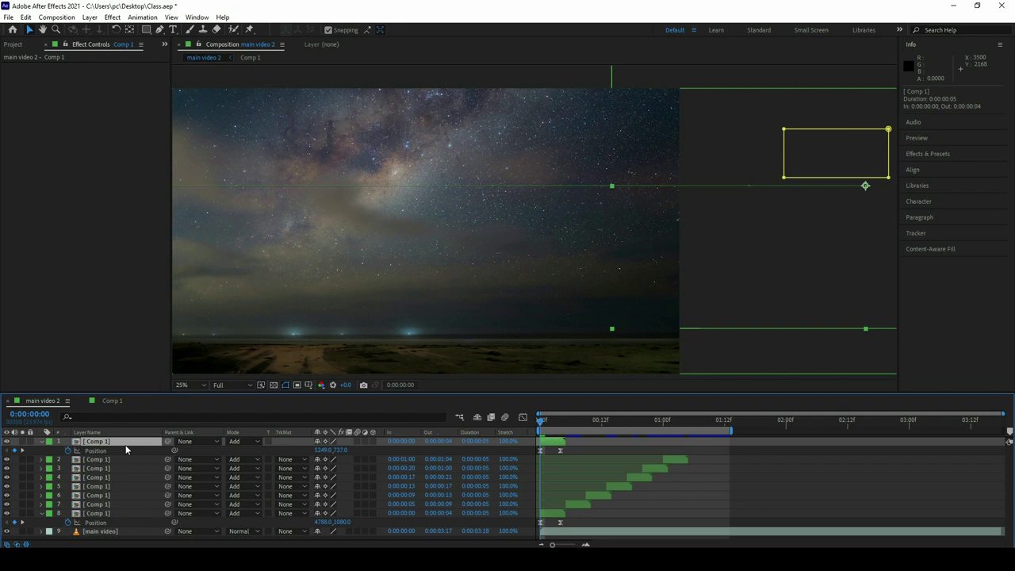
{"action": "key", "text": "ctrl+d"}
{"action": "left_click_drag", "start_coordinate": [553, 443], "coordinate": [574, 449]}
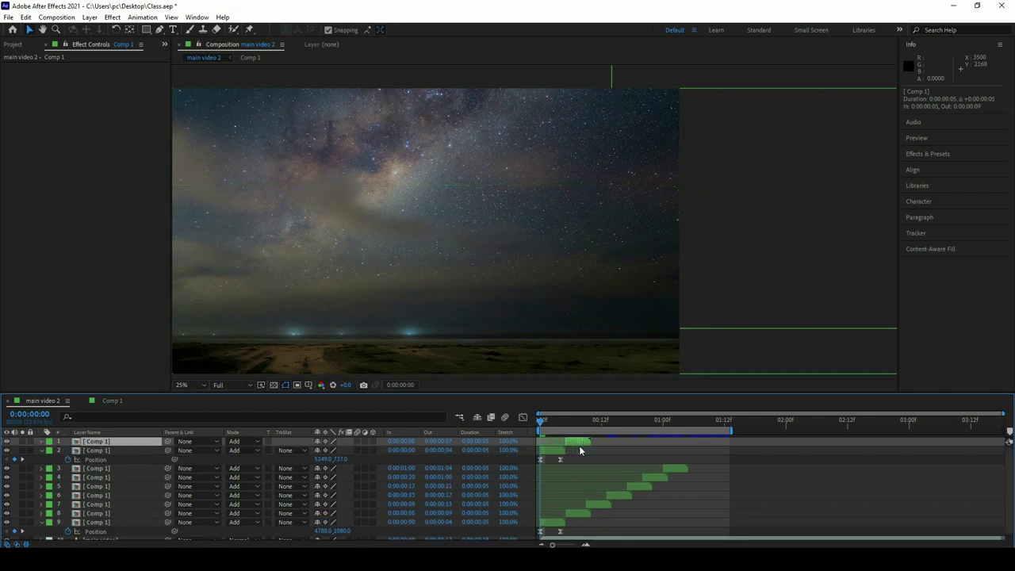
{"action": "key", "text": "ctrl+d"}
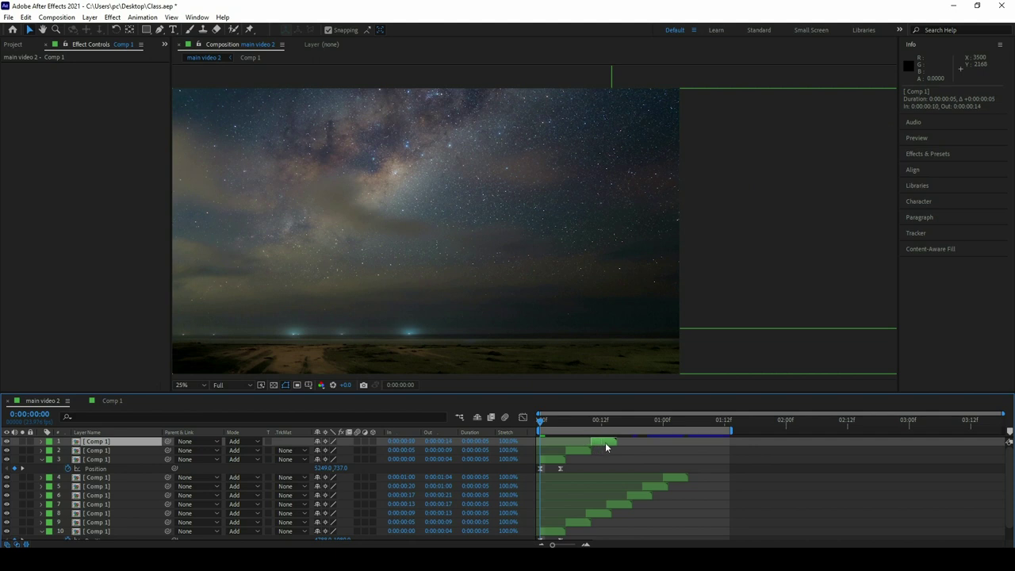
{"action": "key", "text": "ctrl+d"}
{"action": "left_click_drag", "start_coordinate": [601, 444], "coordinate": [665, 443]}
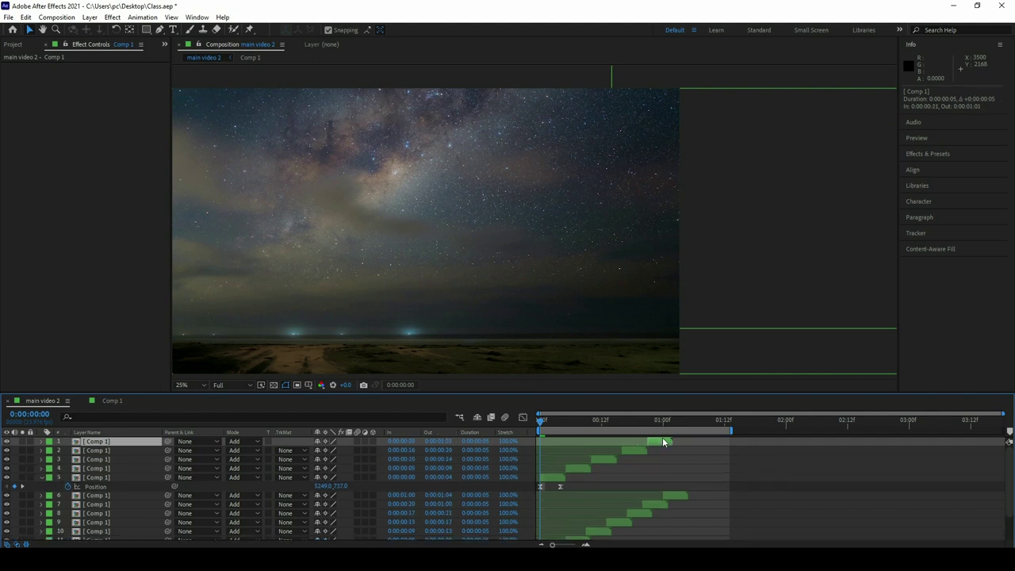
{"action": "key", "text": "ctrl+d"}
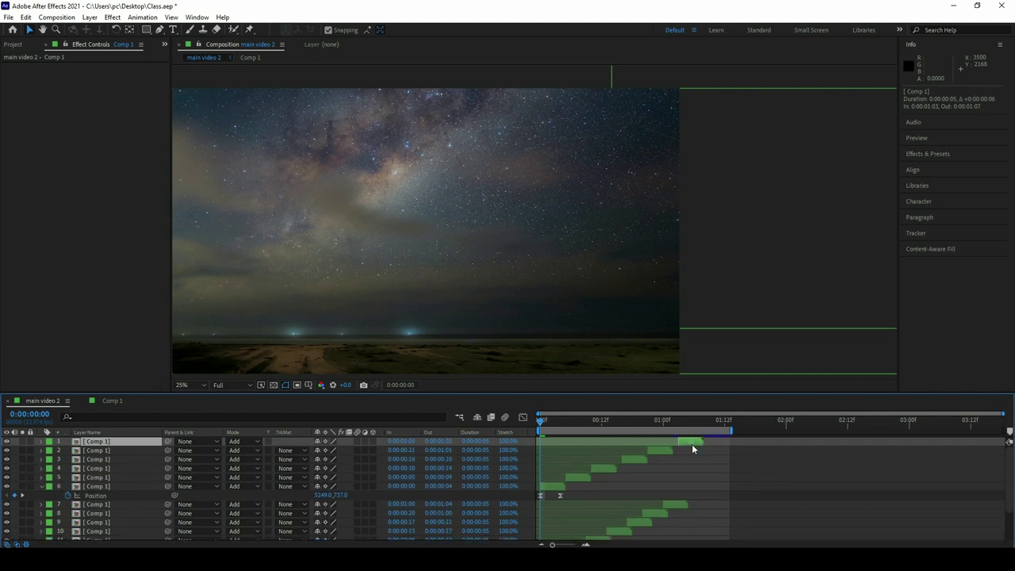
{"action": "key", "text": "ctrl+d"}
{"action": "left_click_drag", "start_coordinate": [692, 444], "coordinate": [709, 443]}
{"action": "key", "text": "space"}
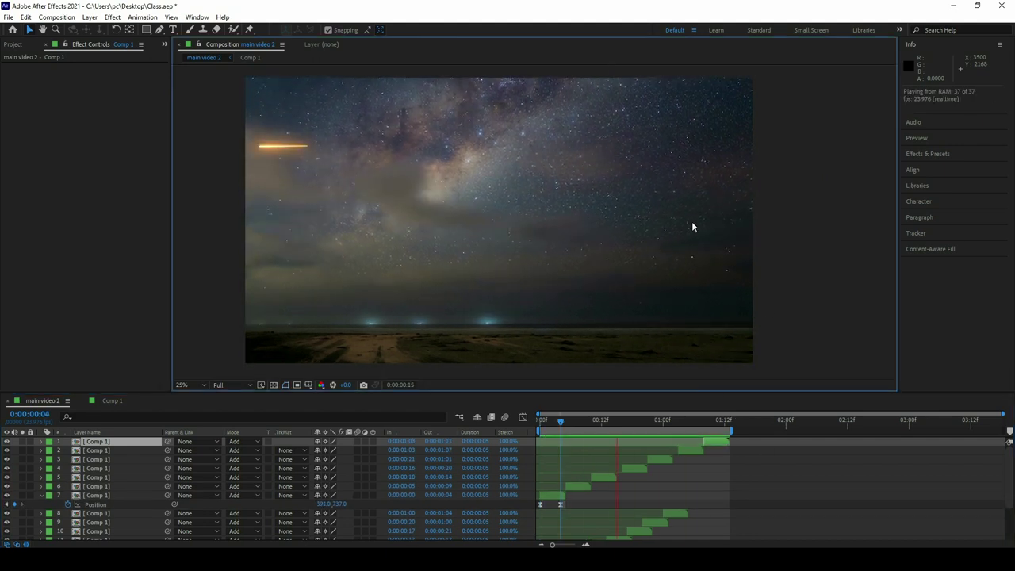
{"action": "left_click", "coordinate": [732, 445]}
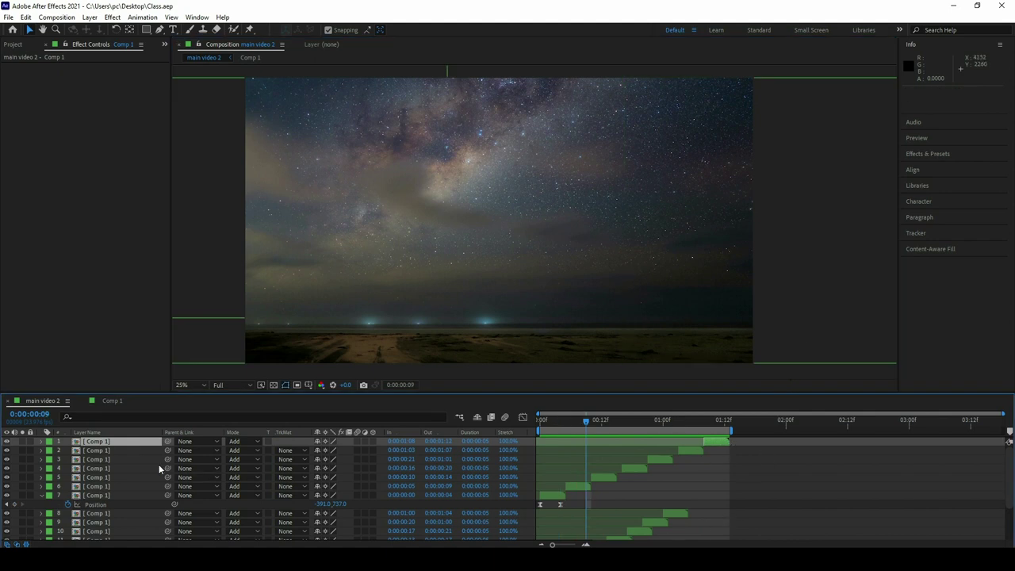
- Duplicate the top streak and move the copy to start at the beginning of the timeline
{"action": "key", "text": "ctrl+d"}
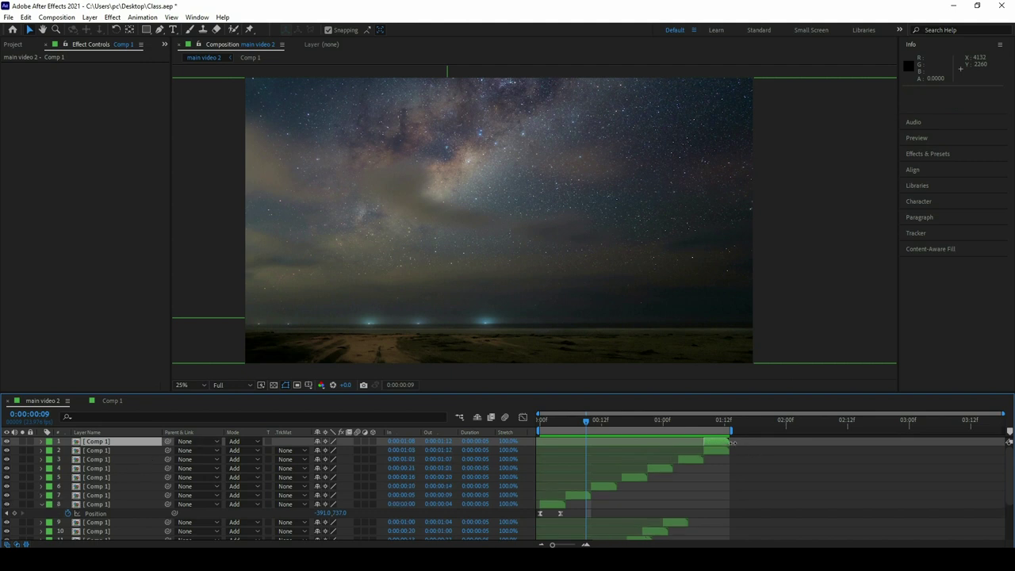
{"action": "left_click_drag", "start_coordinate": [721, 444], "coordinate": [618, 453]}
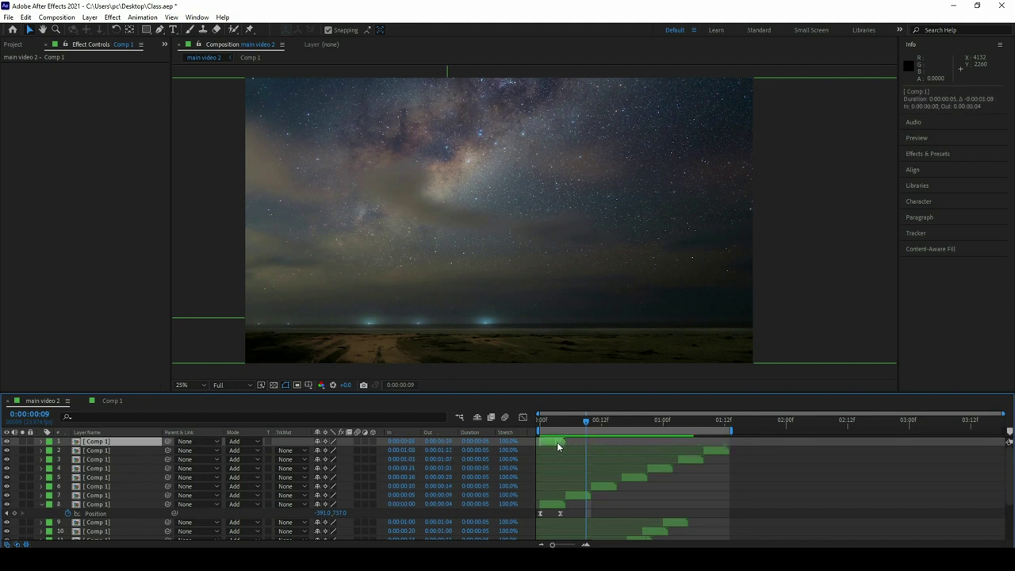
{"action": "key", "text": "Home"}
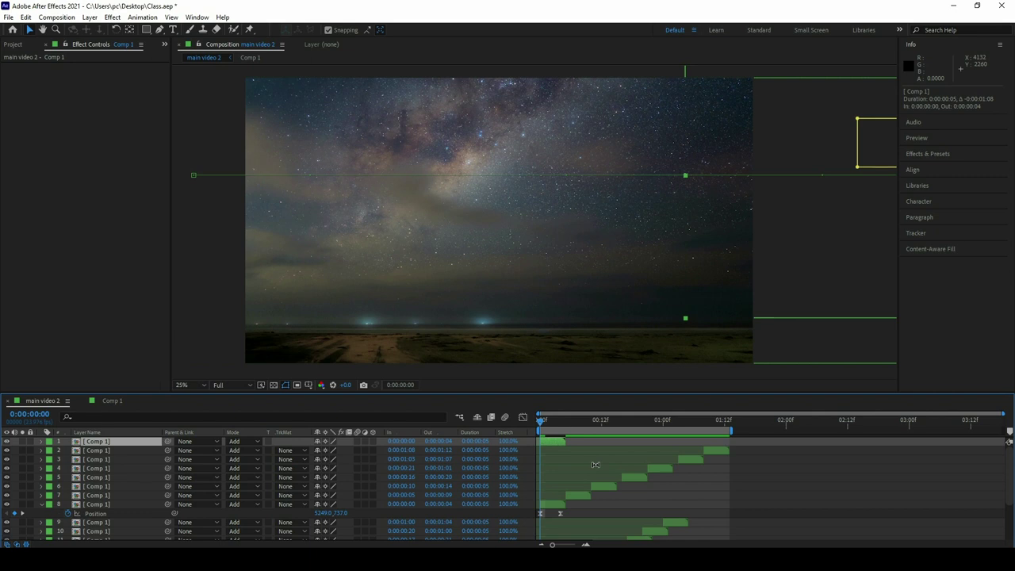
{"action": "key", "text": "p"}
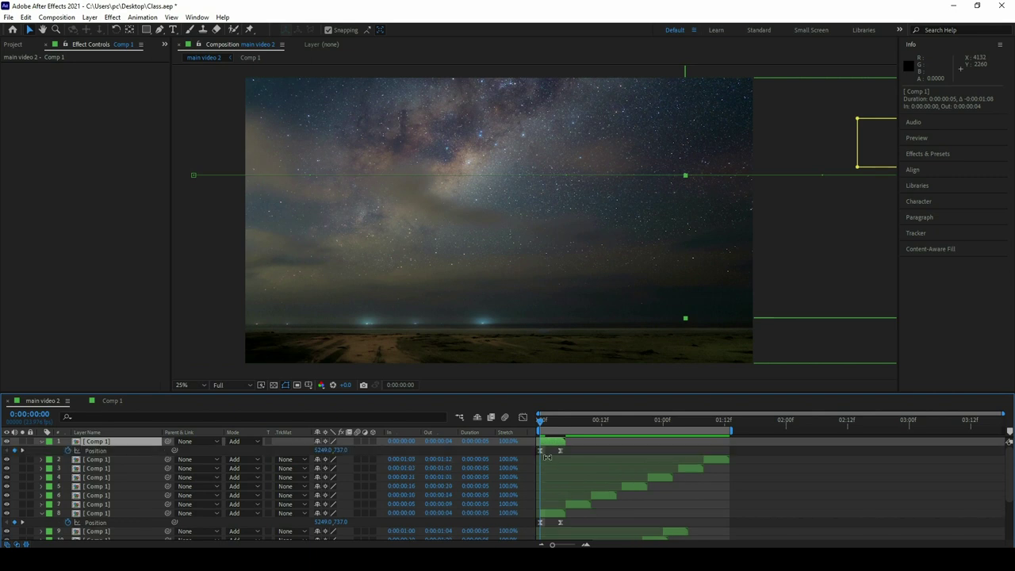
- Move the copy's Position lower and left to about 4686, 1891 and preview it
{"action": "left_click", "coordinate": [99, 452]}
{"action": "left_click_drag", "start_coordinate": [321, 450], "coordinate": [359, 529]}
{"action": "key", "text": "ctrl+z"}
{"action": "left_click_drag", "start_coordinate": [341, 451], "coordinate": [371, 492]}
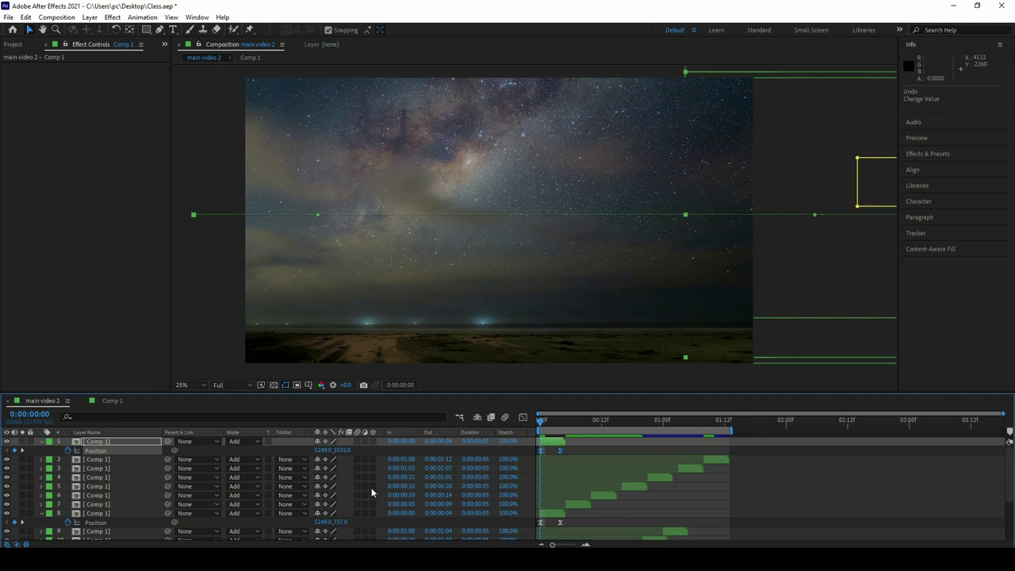
{"action": "left_click_drag", "start_coordinate": [352, 450], "coordinate": [384, 485]}
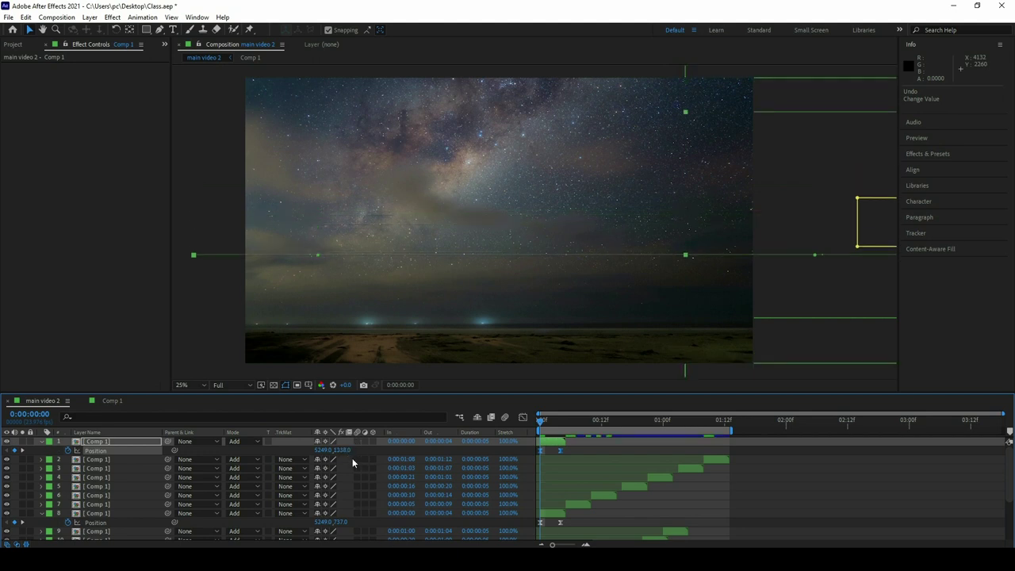
{"action": "left_click_drag", "start_coordinate": [346, 449], "coordinate": [332, 497]}
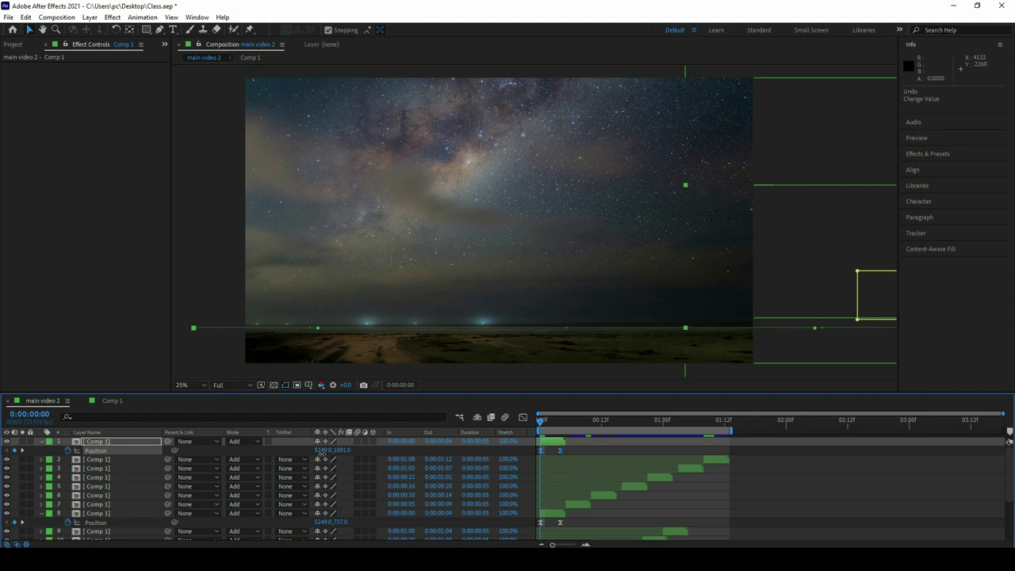
{"action": "left_click_drag", "start_coordinate": [331, 450], "coordinate": [194, 457]}
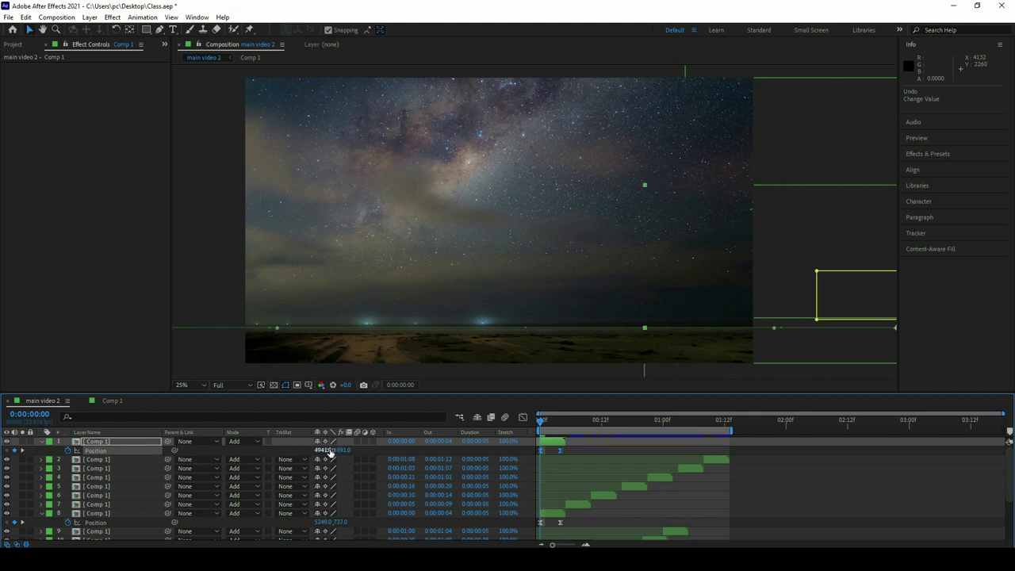
{"action": "left_click_drag", "start_coordinate": [331, 453], "coordinate": [210, 449]}
{"action": "key", "text": "space"}
{"action": "key", "text": "space"}
{"action": "left_click", "coordinate": [549, 427]}
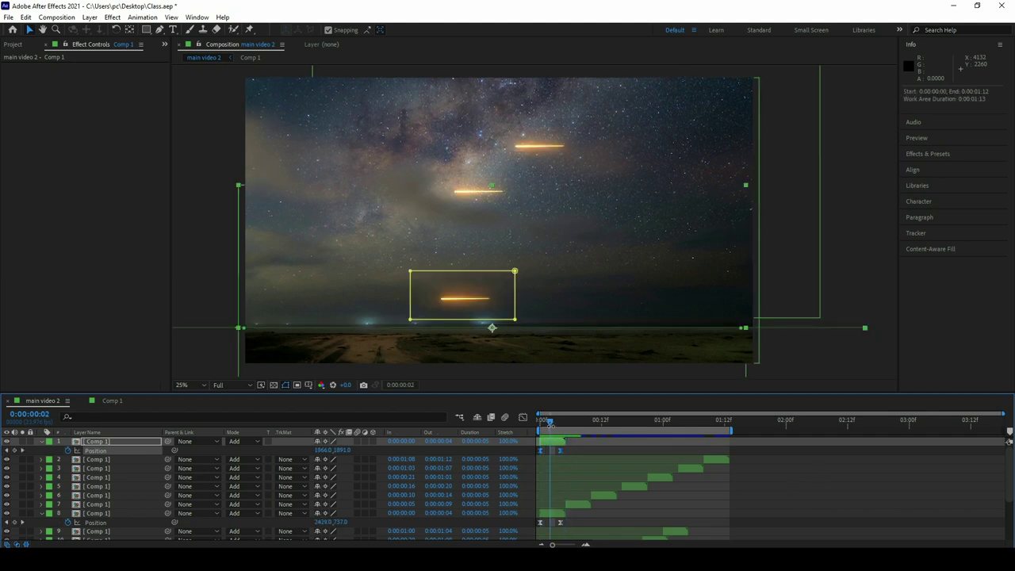
- Add two more copies, the first one starting at 0:00:00:04
{"action": "key", "text": "ctrl+d"}
{"action": "left_click_drag", "start_coordinate": [553, 444], "coordinate": [604, 443]}
{"action": "key", "text": "ctrl+d"}
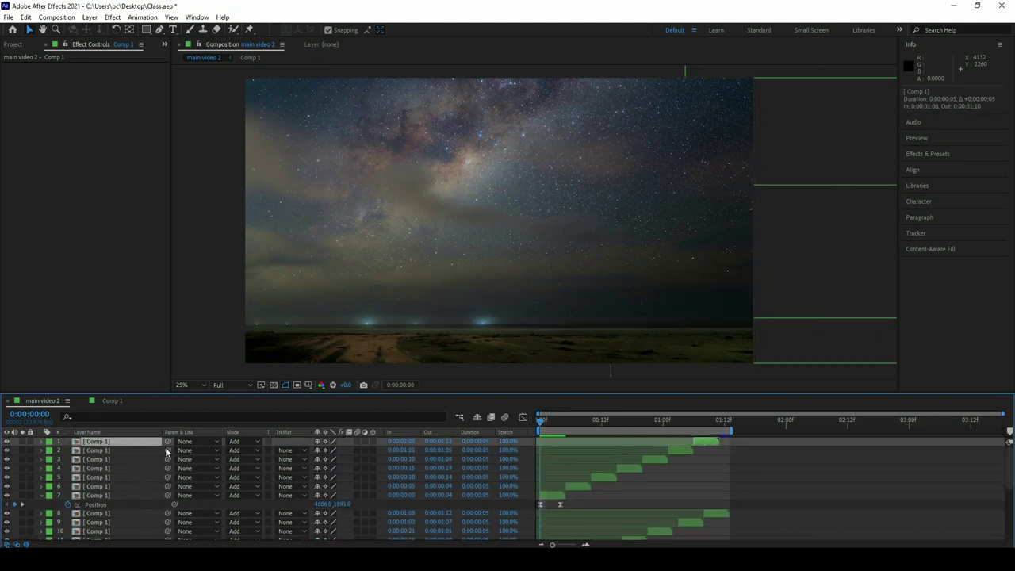
{"action": "left_click", "coordinate": [570, 423]}
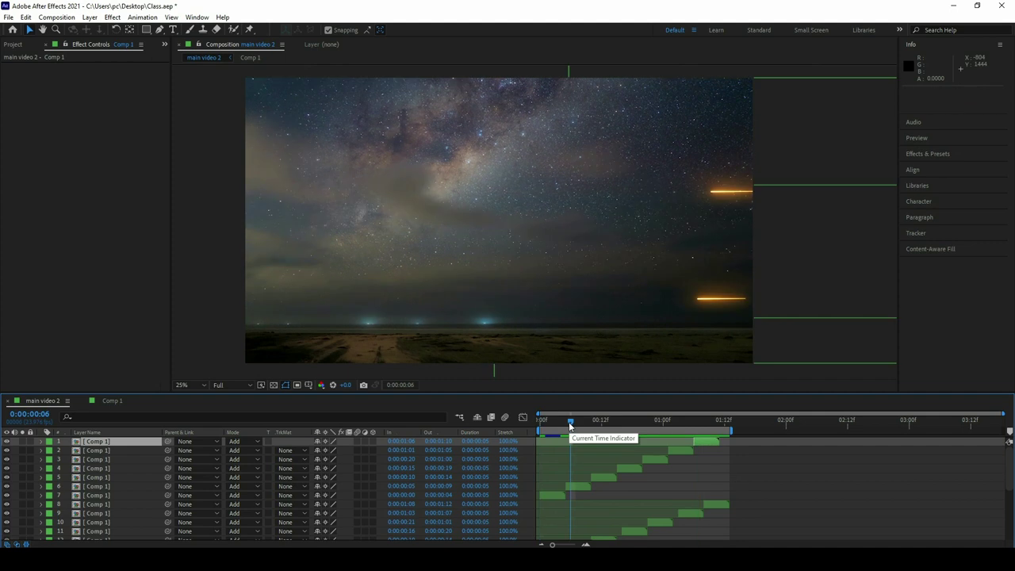
- Inside Comp 1, lower Saber's Core Start Y to 1333, then preview main video 2 from frame 6
{"action": "double_click", "coordinate": [125, 448]}
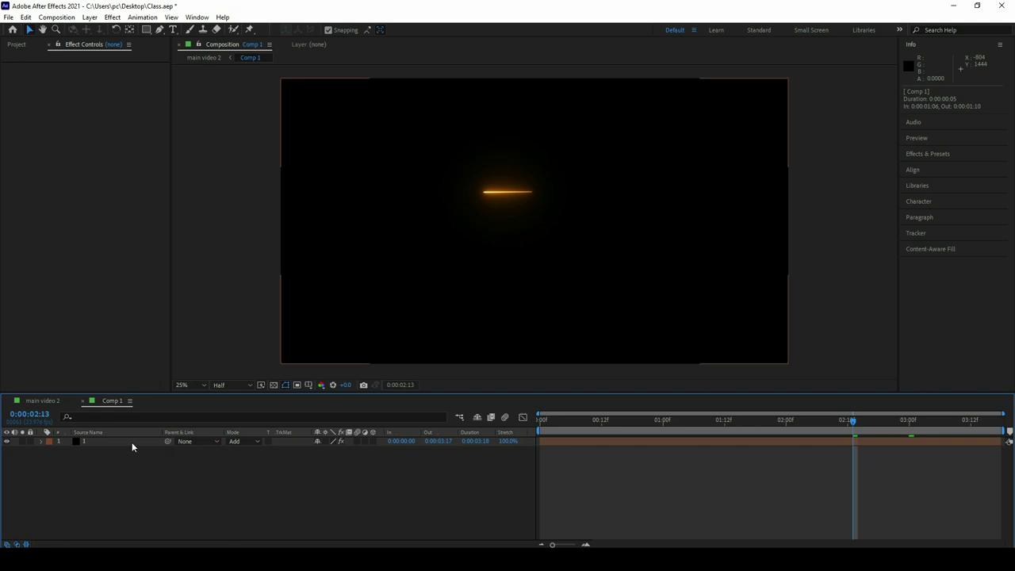
{"action": "left_click", "coordinate": [132, 442]}
{"action": "mouse_move", "coordinate": [133, 138]}
{"action": "left_mouse_down"}
{"action": "mouse_move", "coordinate": [426, 143]}
{"action": "mouse_move", "coordinate": [530, 173]}
{"action": "left_mouse_up"}
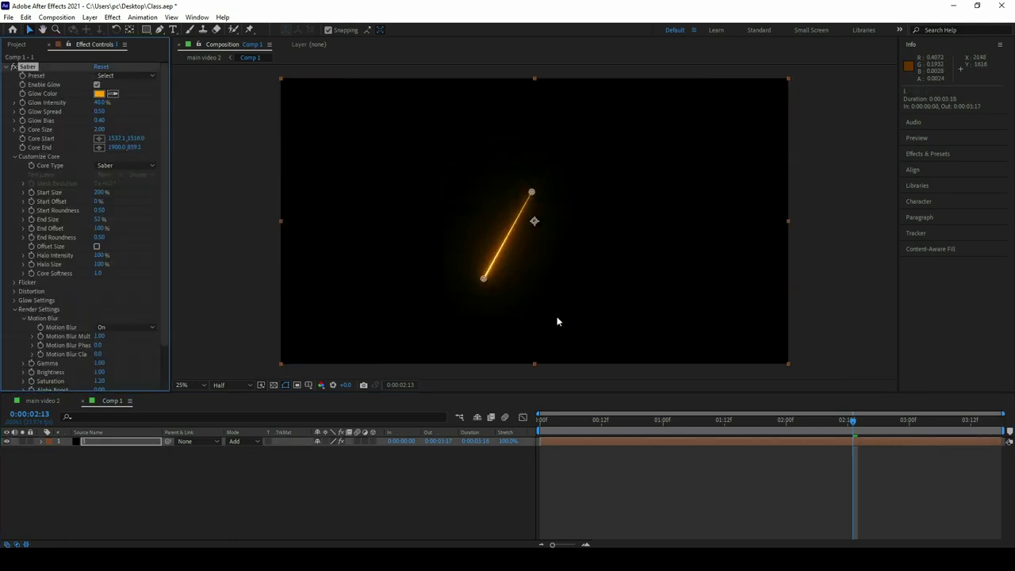
{"action": "key", "text": "shift+Escape"}
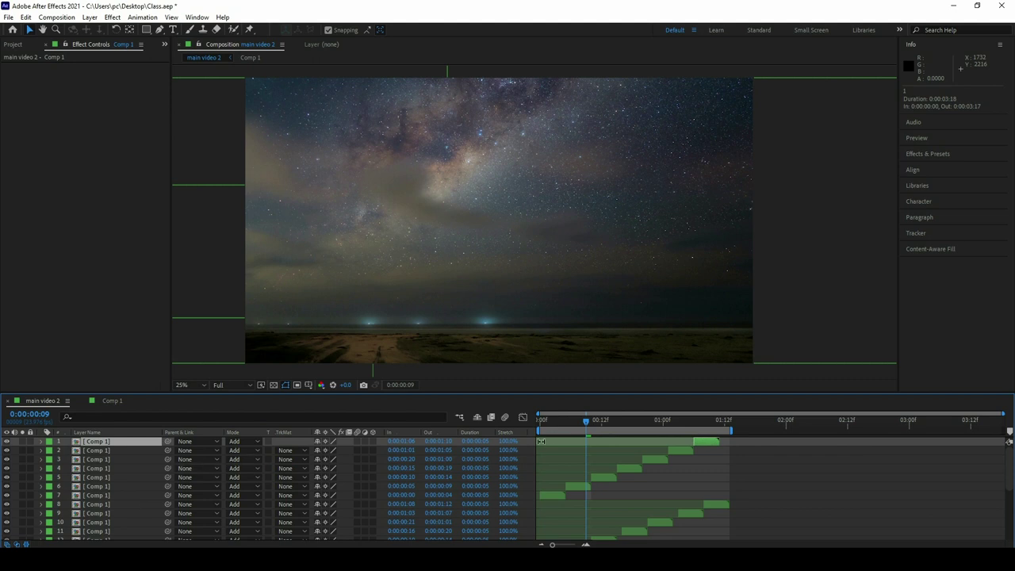
{"action": "left_click", "coordinate": [572, 422]}
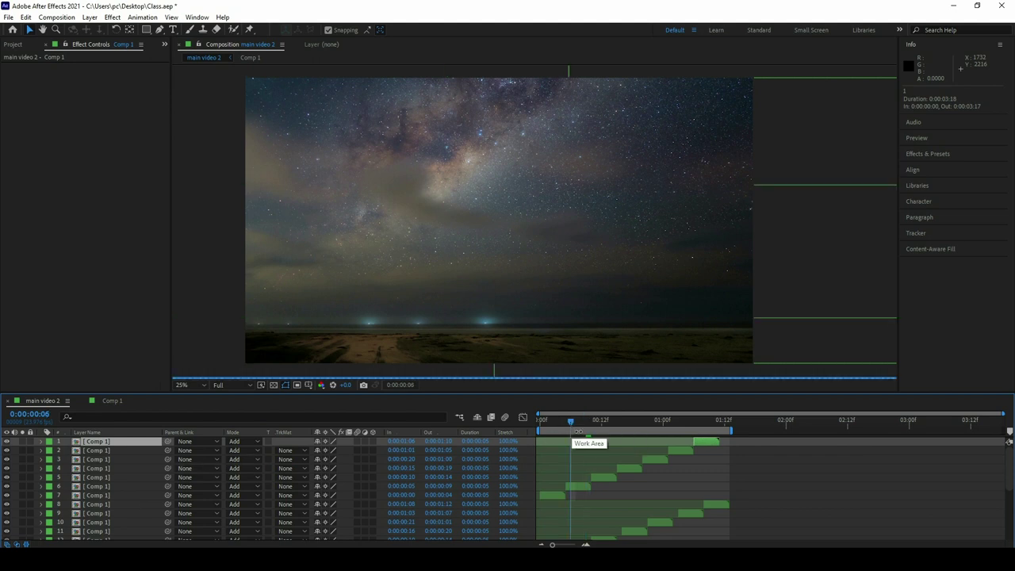
{"action": "key", "text": "space"}
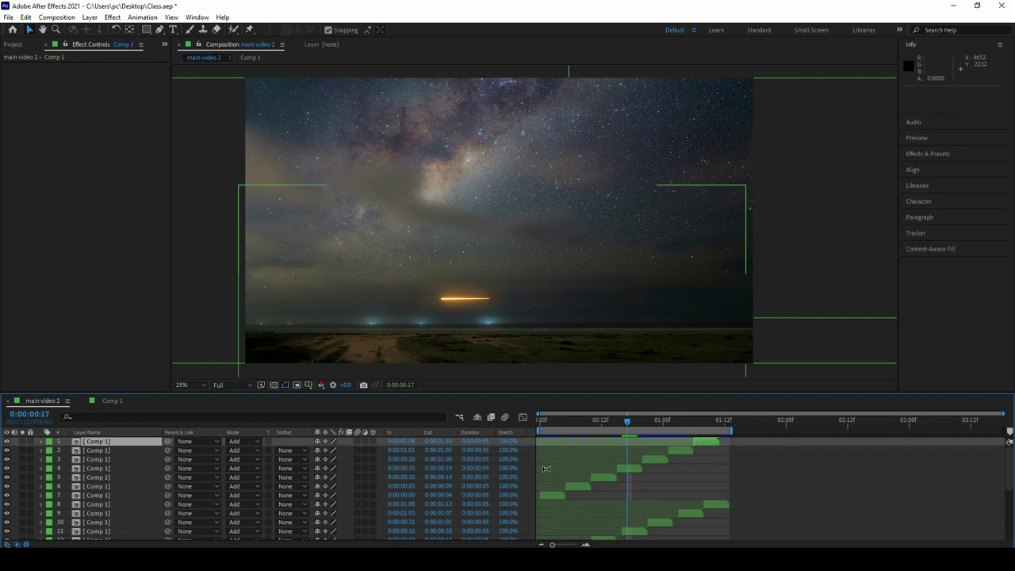
- Add a new adjustment layer, search 'lume' and drag Lumetri Color onto Adjustment Layer 1
{"action": "right_click", "coordinate": [381, 317]}
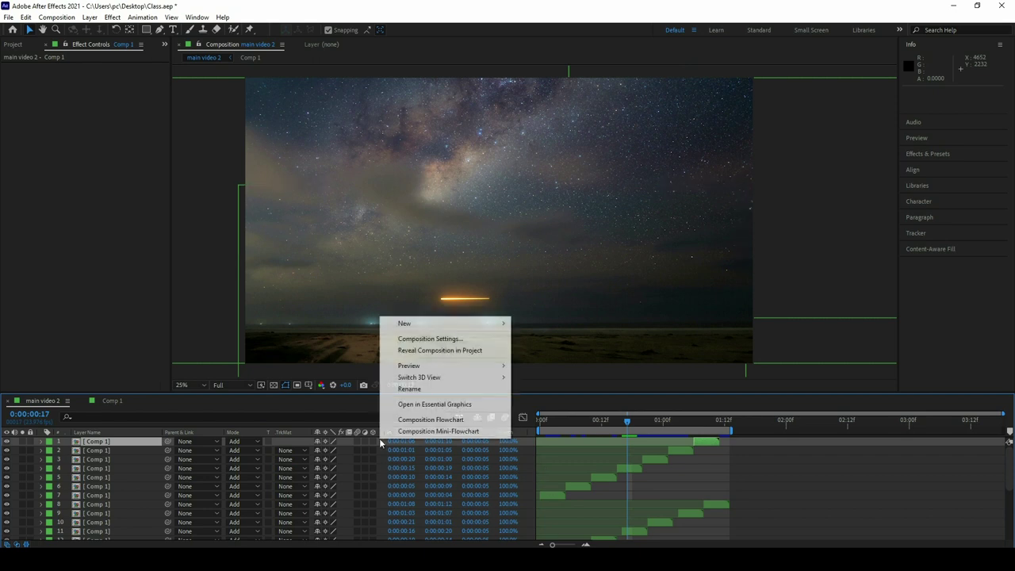
{"action": "mouse_move", "coordinate": [405, 323]}
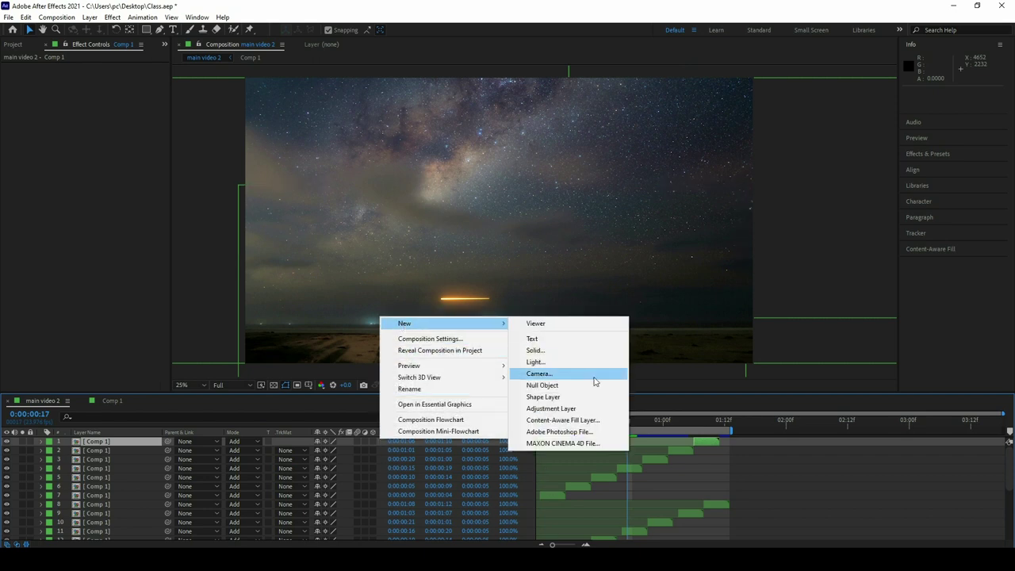
{"action": "left_click", "coordinate": [568, 409]}
{"action": "left_click", "coordinate": [928, 153]}
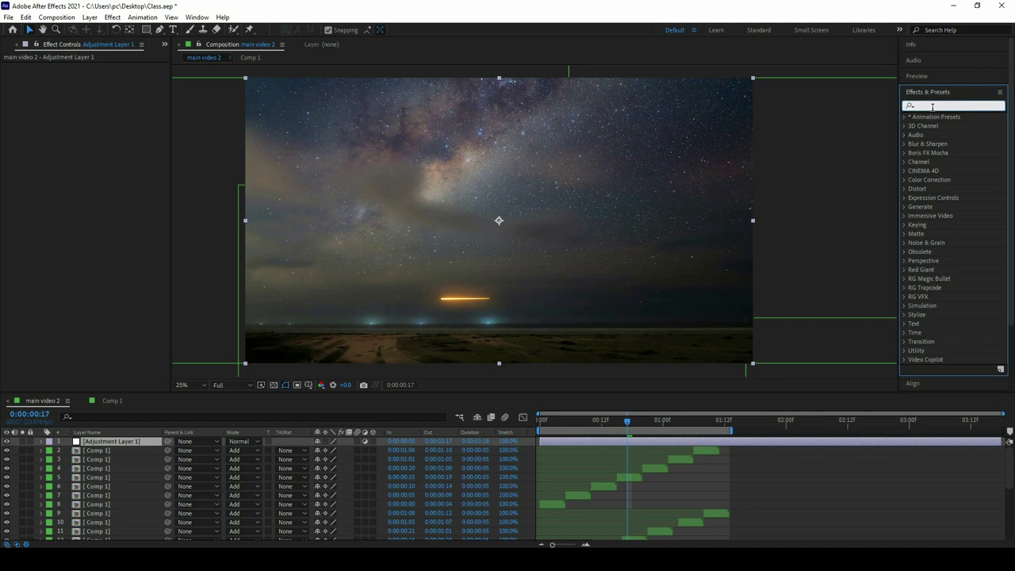
{"action": "type", "text": "lume"}
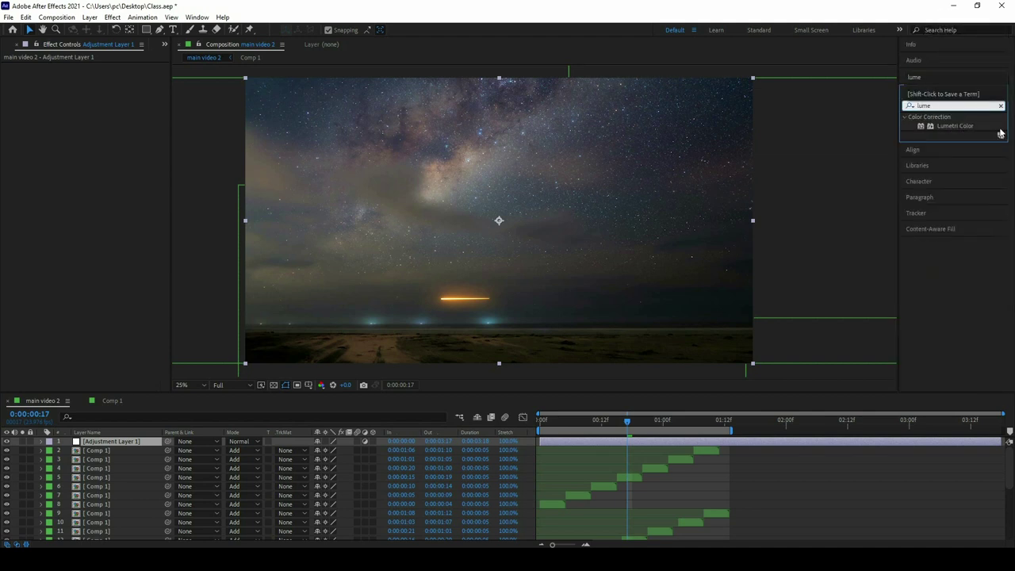
{"action": "left_click_drag", "start_coordinate": [978, 132], "coordinate": [143, 442]}
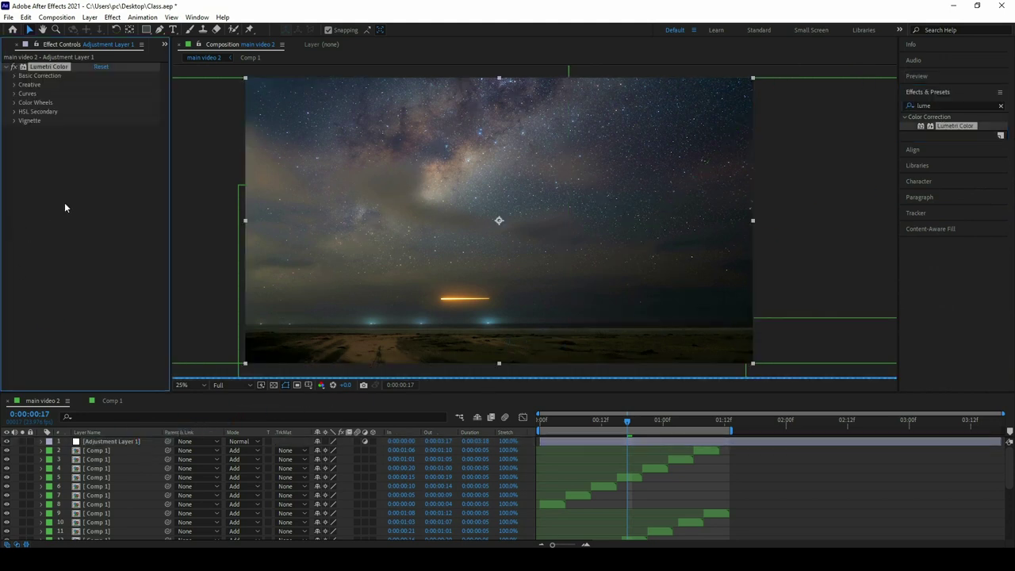
- Set Lumetri's Creative Look to SL BLEACH HDR and preview the graded sky
{"action": "left_click", "coordinate": [25, 84]}
{"action": "left_click", "coordinate": [105, 102]}
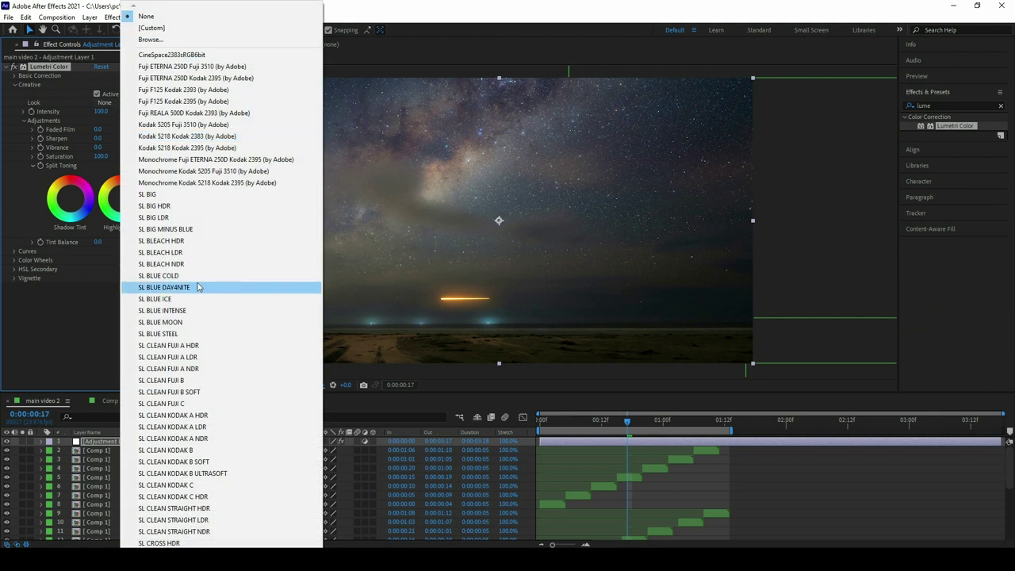
{"action": "left_click", "coordinate": [180, 241]}
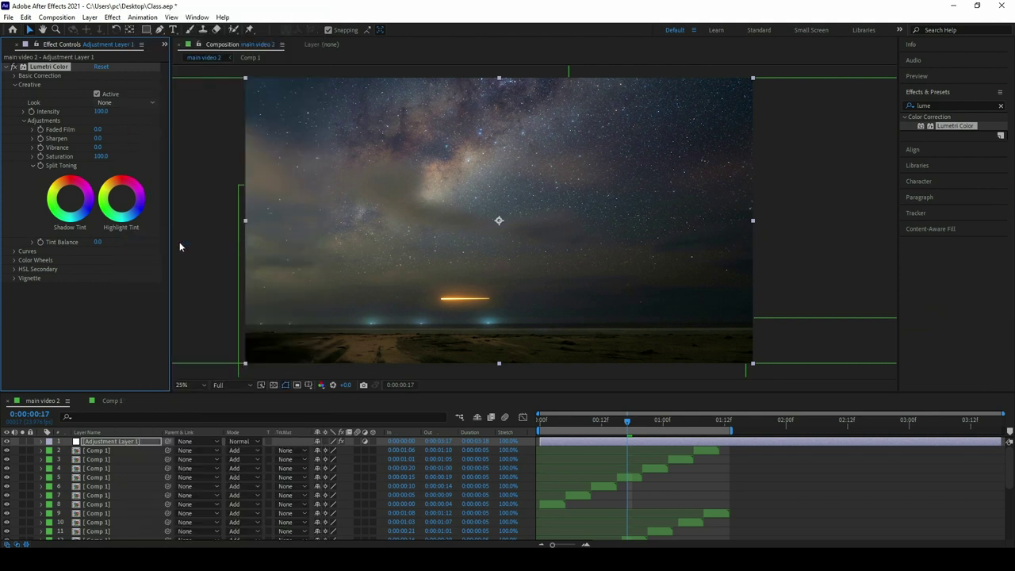
{"action": "key", "text": "space"}
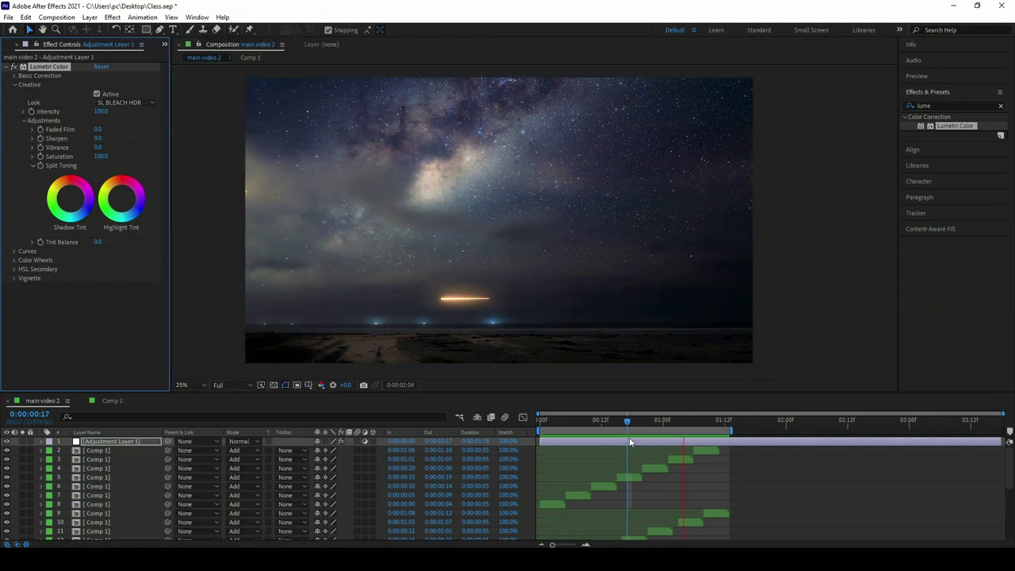